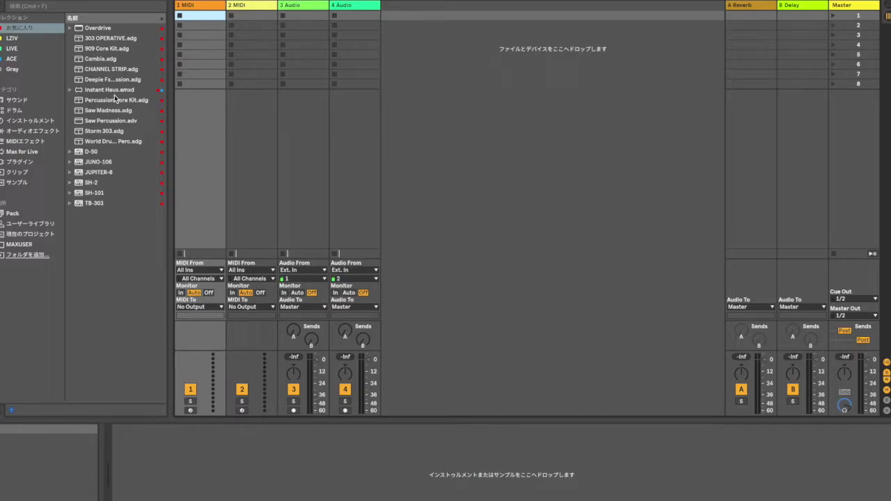
Open the Probability pack's Drums folder and audition its presets in order from the first one through Poisonous
left_click(21, 214)
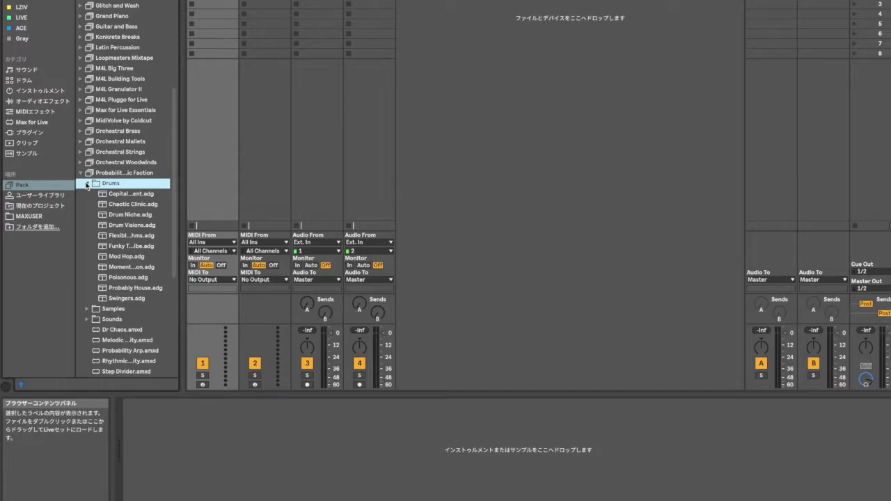
left_click(120, 197)
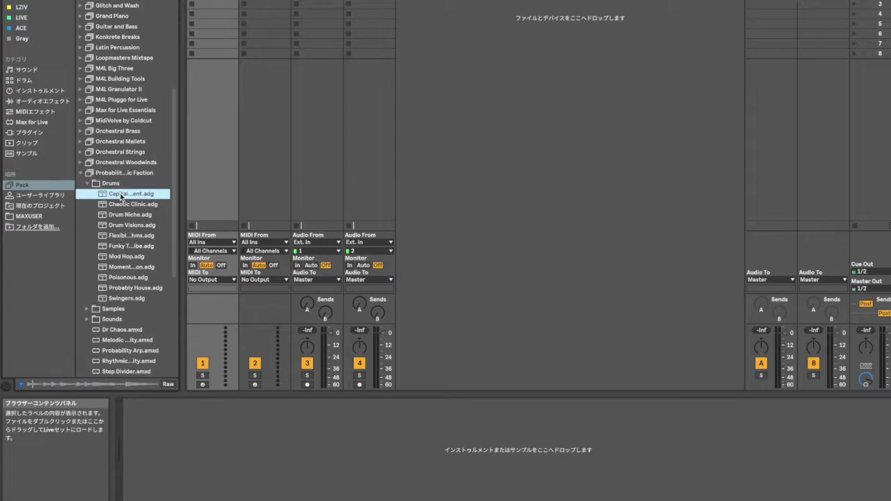
left_click(120, 205)
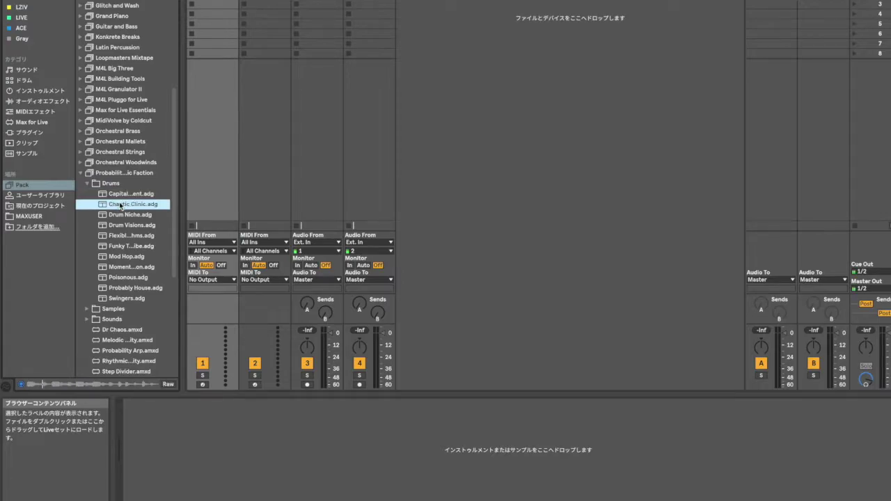
left_click(120, 215)
left_click(121, 224)
left_click(121, 235)
left_click(121, 246)
left_click(122, 257)
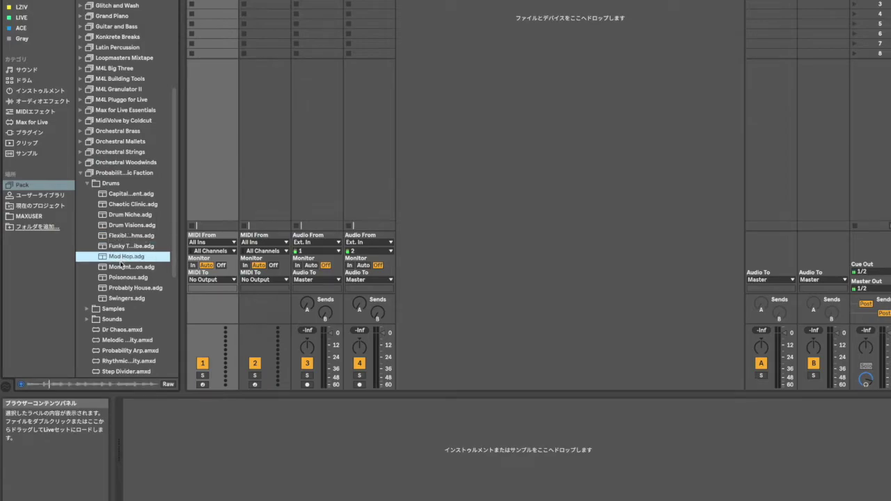
left_click(120, 268)
left_click(120, 278)
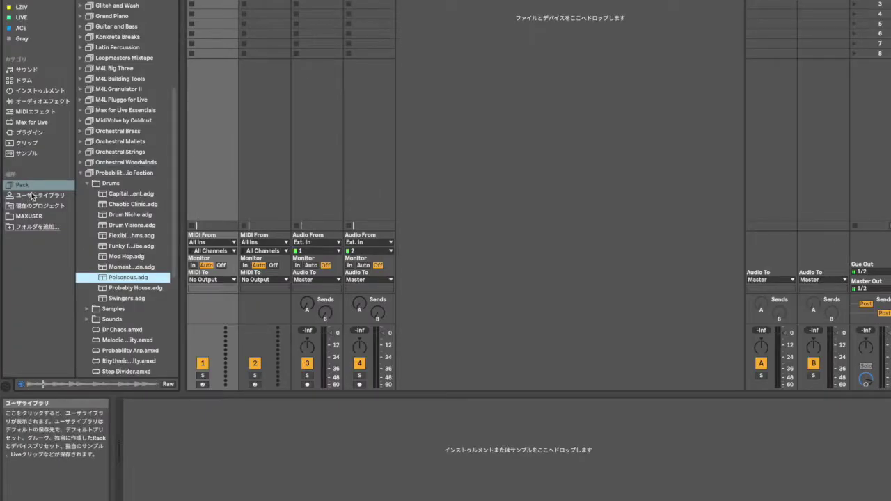
Load the Poisonous drum rack onto the first MIDI track and start playback
left_click_drag(114, 280, 207, 8)
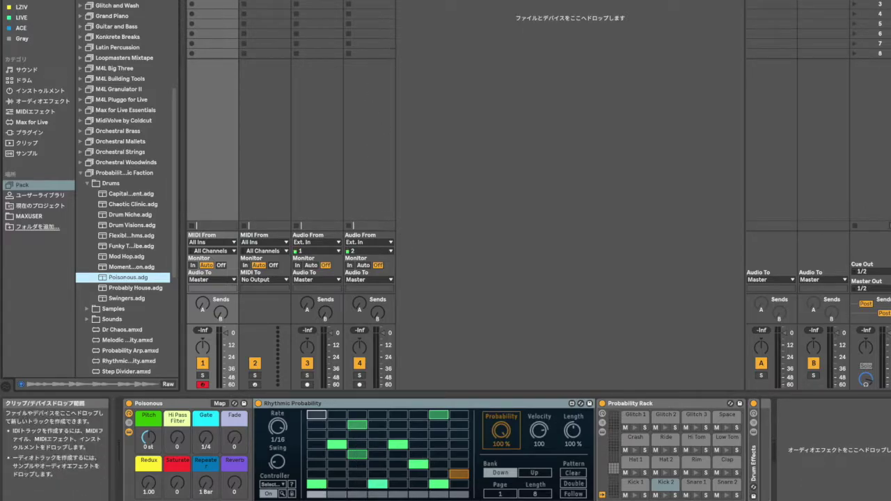
key("space")
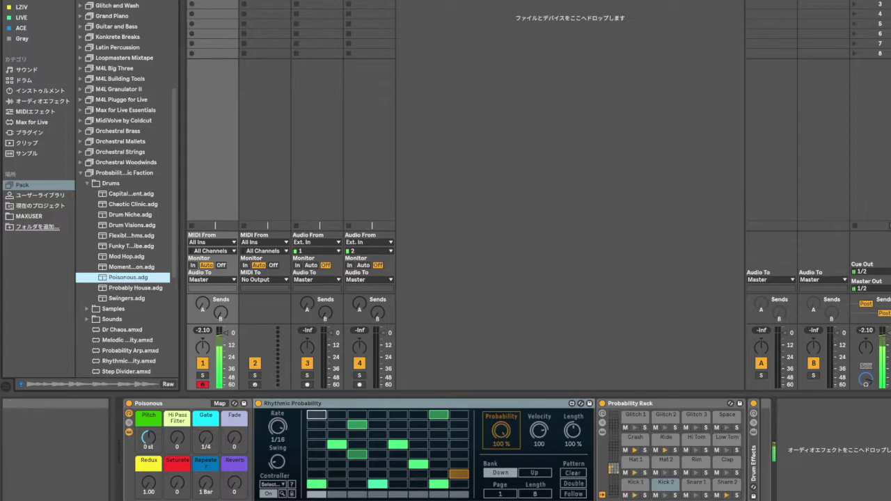
left_click(60, 0)
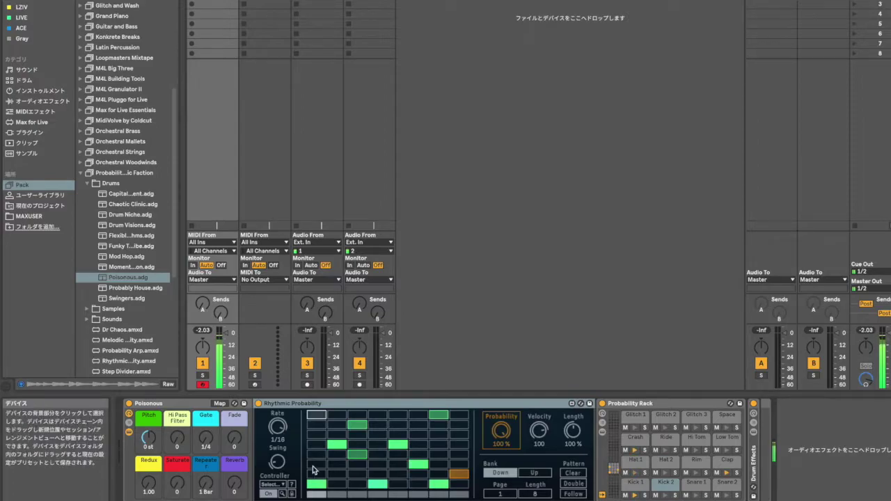
Set the selected top-row step's probability to 77 % in Rhythmic Probability, then try the Up bank and return to Down
left_click(502, 431)
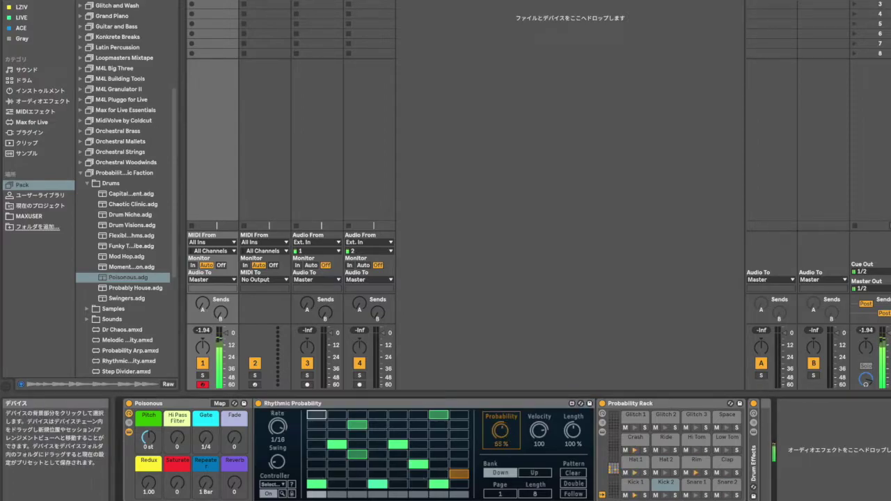
left_click_drag(503, 432, 503, 418)
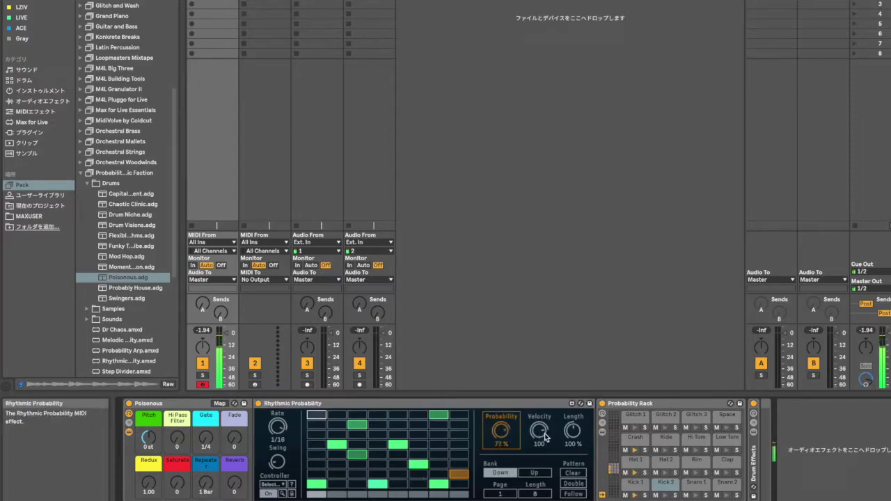
left_click(530, 475)
left_click(500, 473)
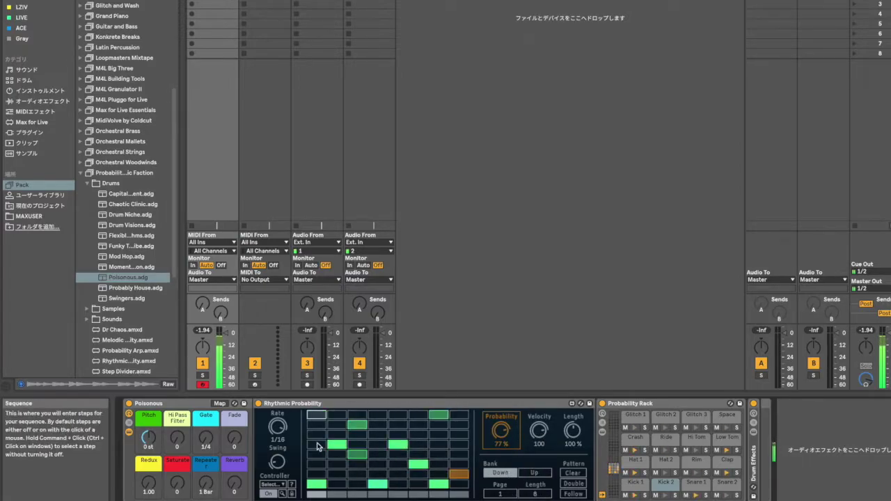
Try out the Rate control and select fourth-column steps in the sequence grid to inspect their probability and velocity
left_click_drag(278, 427, 278, 438)
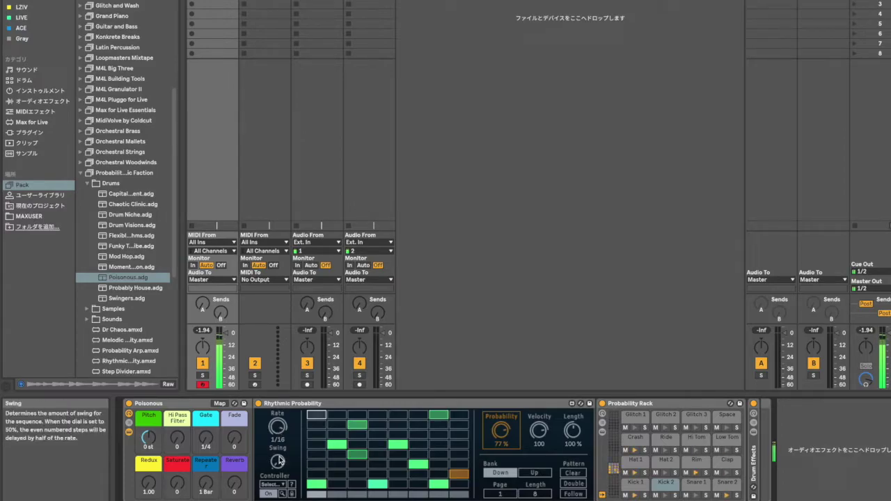
left_click(378, 456, "ctrl")
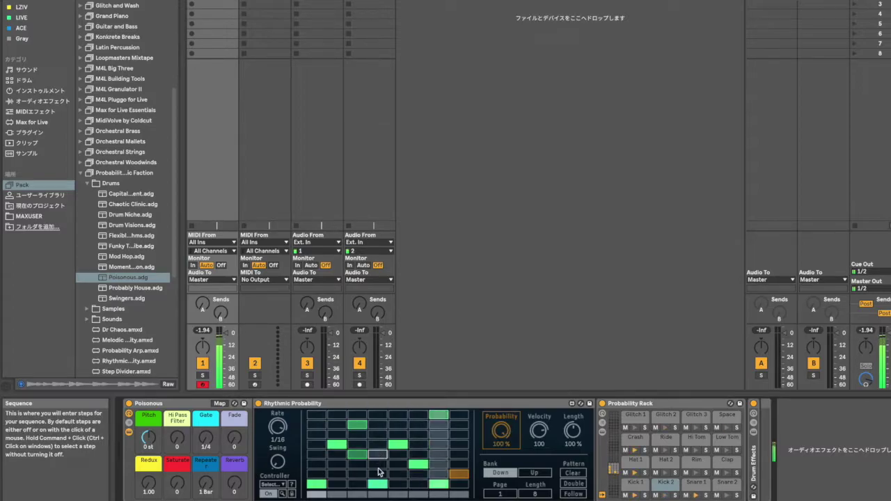
left_click(375, 486, "ctrl")
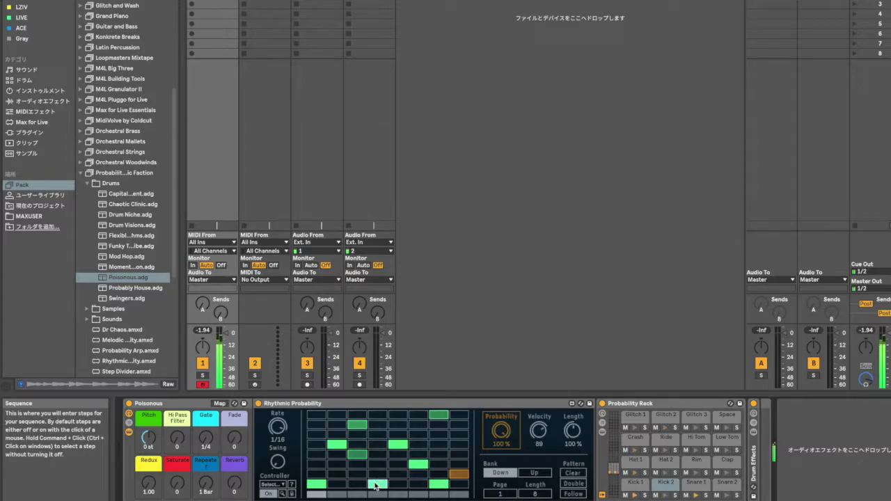
left_click(374, 458, "ctrl")
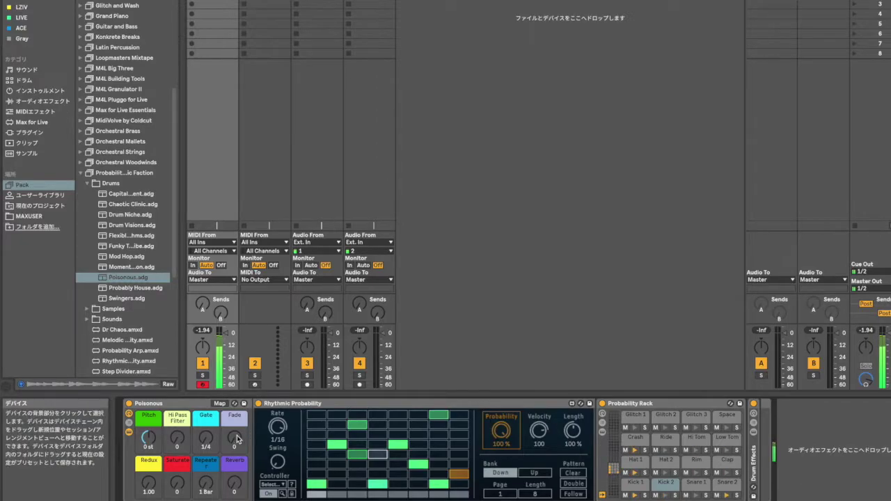
Try out the Poisonous rack's macros, setting Gate to 1/8 and Redux to 3.24
left_click_drag(209, 440, 209, 447)
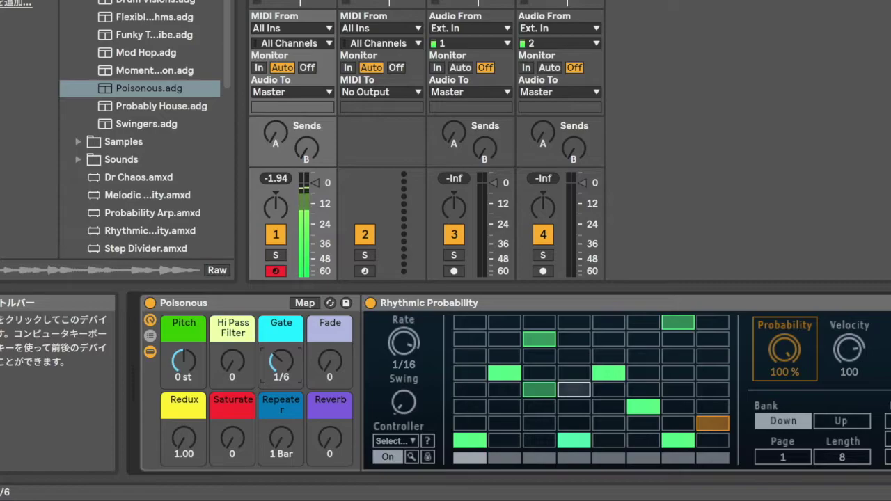
left_click_drag(281, 362, 282, 322)
left_click_drag(232, 361, 233, 390)
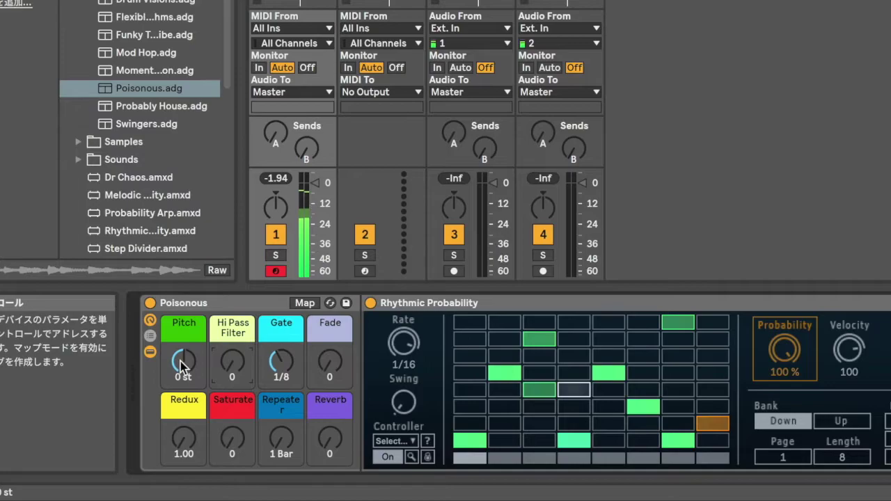
left_click_drag(183, 438, 235, 450)
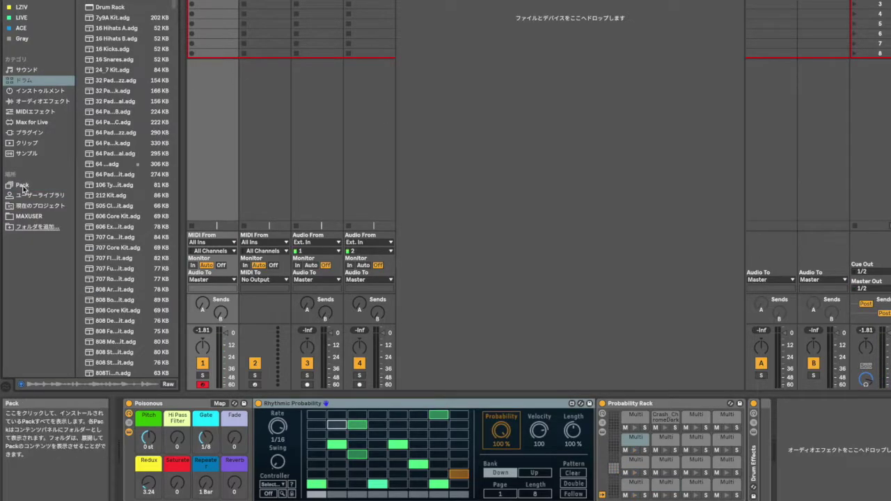
Open the Probability pack's Sounds folder and audition the Bass presets from Boss Bass through Tone Locrian
left_click(23, 189)
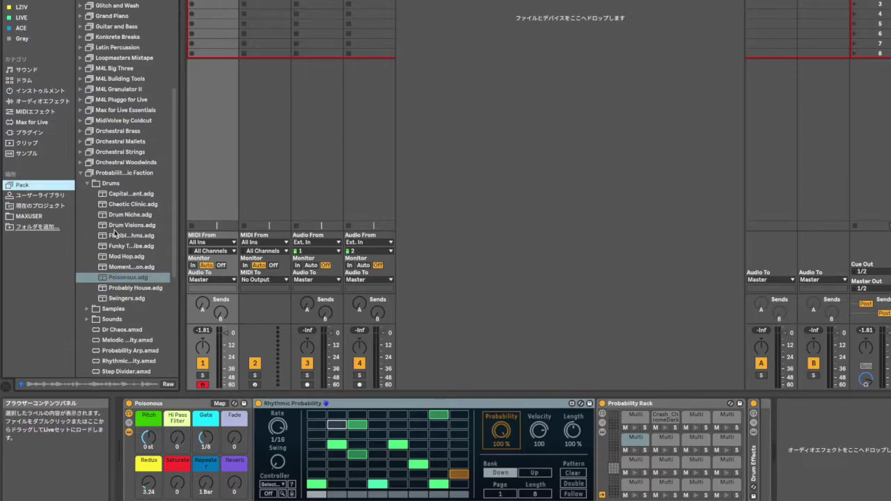
scroll(109, 306, "down", 1)
left_click(88, 153)
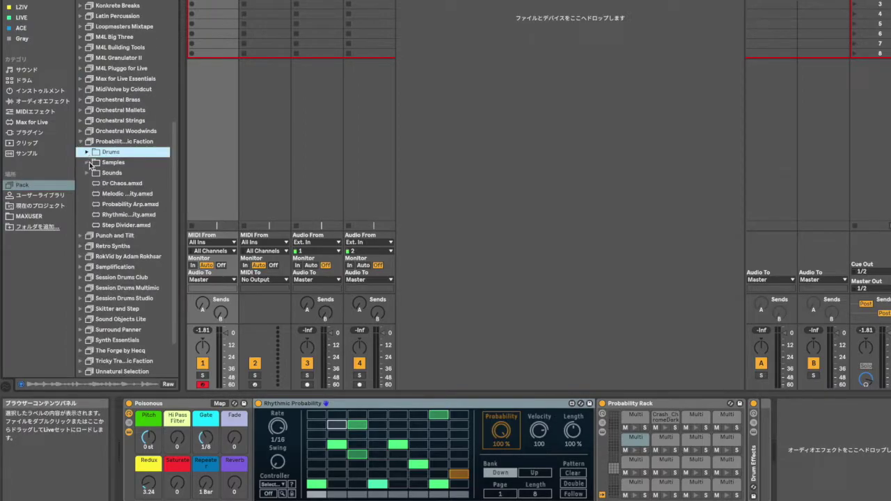
left_click(87, 173)
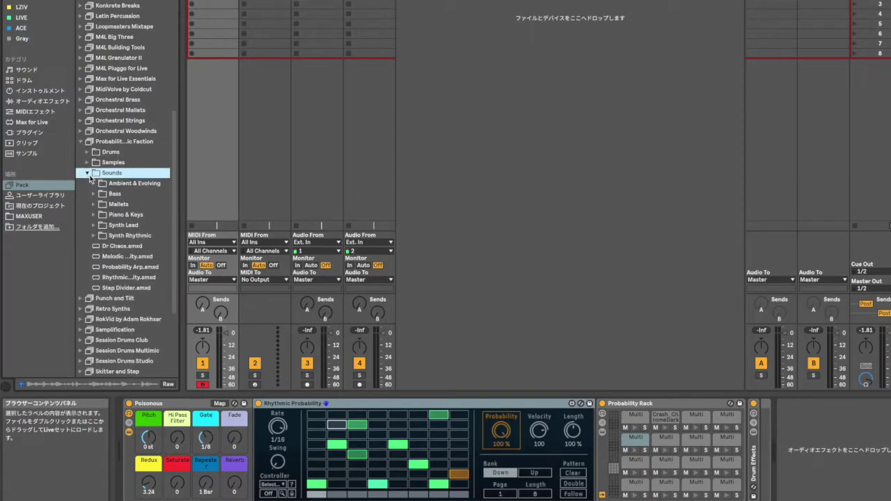
left_click(94, 195)
left_click(118, 207)
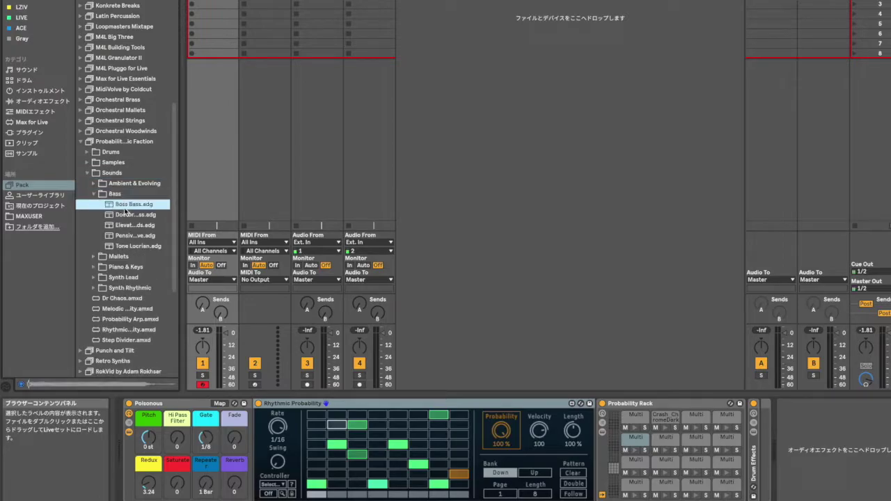
left_click(118, 215)
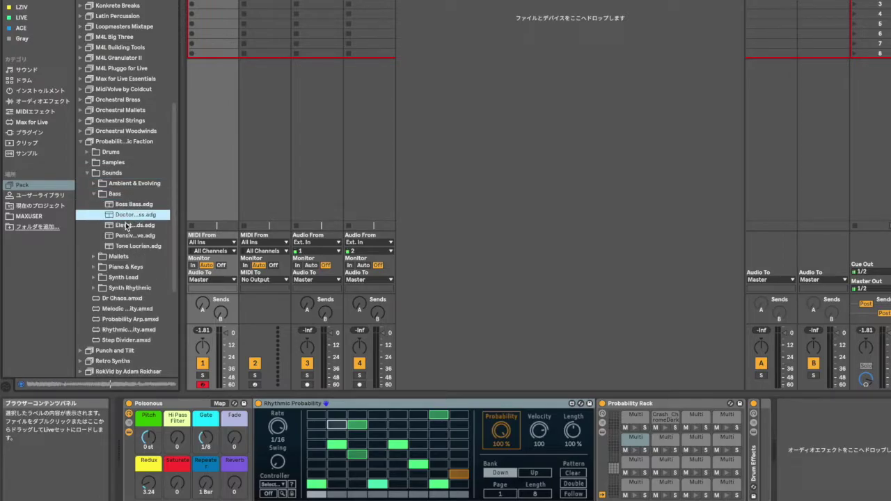
left_click(126, 227)
left_click(126, 236)
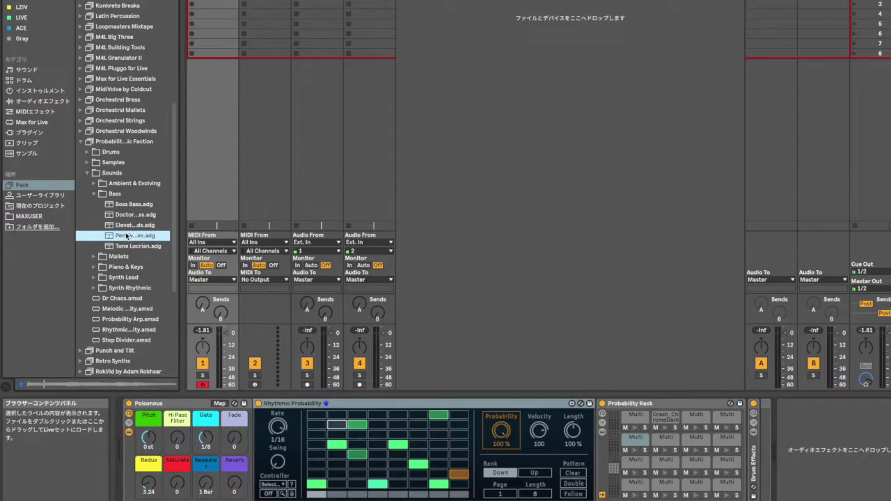
left_click(126, 247)
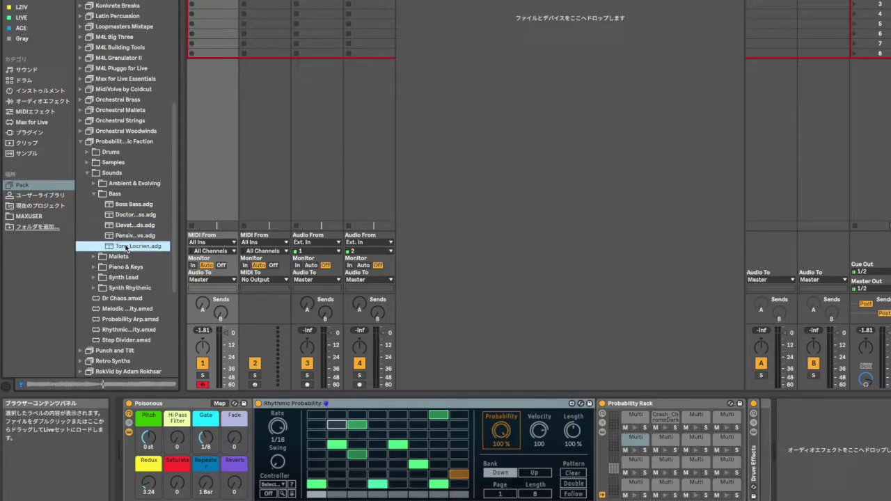
Load the Pensive Wave bass preset onto the second MIDI track and turn on Hold in Probability Arp
left_click(126, 238)
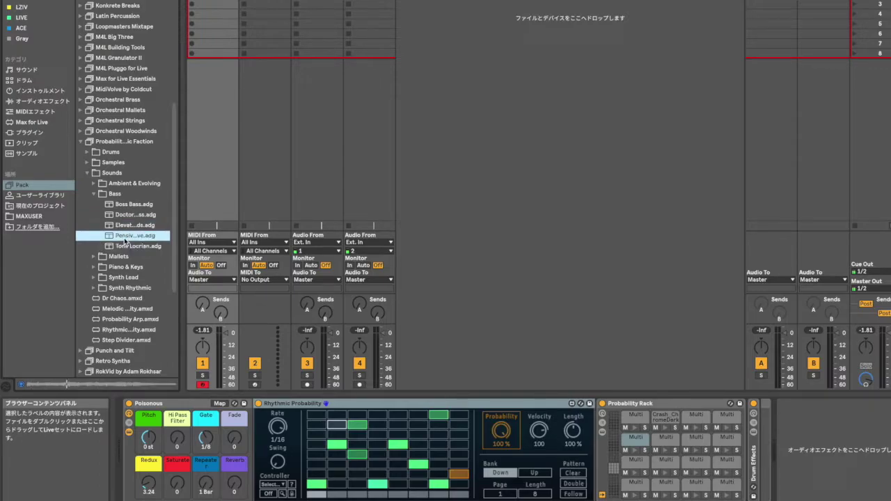
left_click(266, 2)
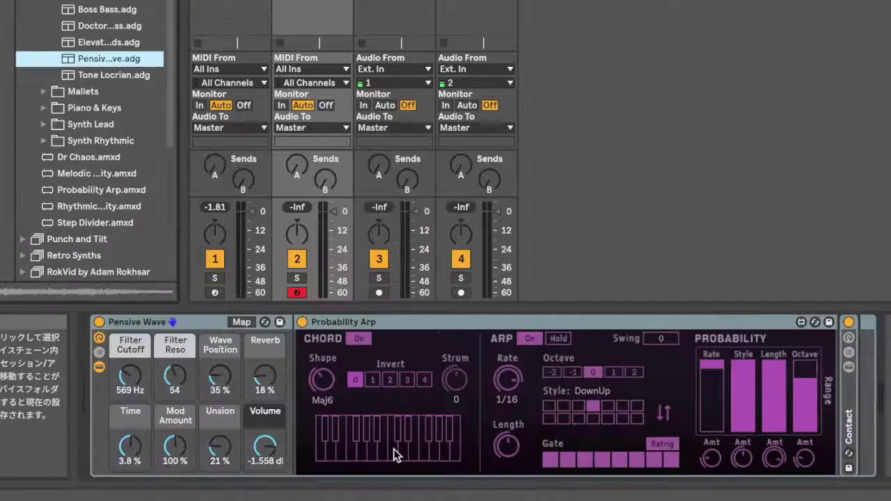
left_click(318, 485)
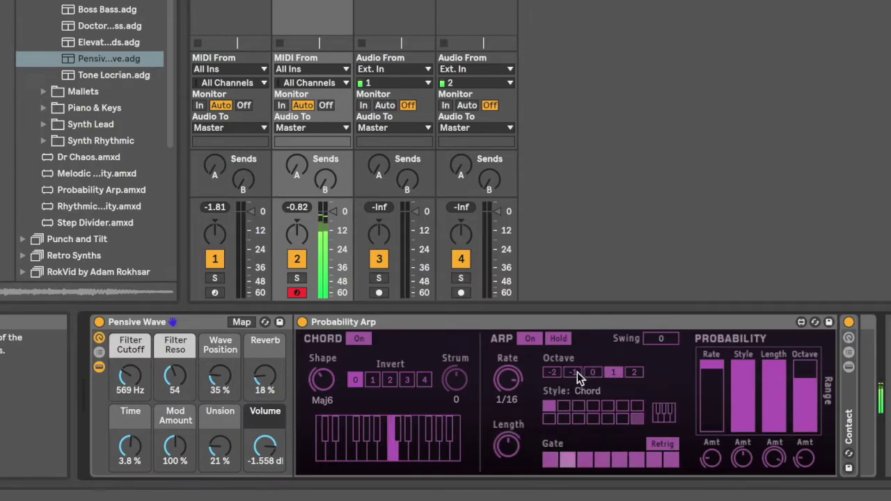
Narrow the probability ranges for Style, Length and Octave in Probability Arp
left_click(747, 392)
left_click_drag(747, 367, 806, 376)
left_click(805, 408)
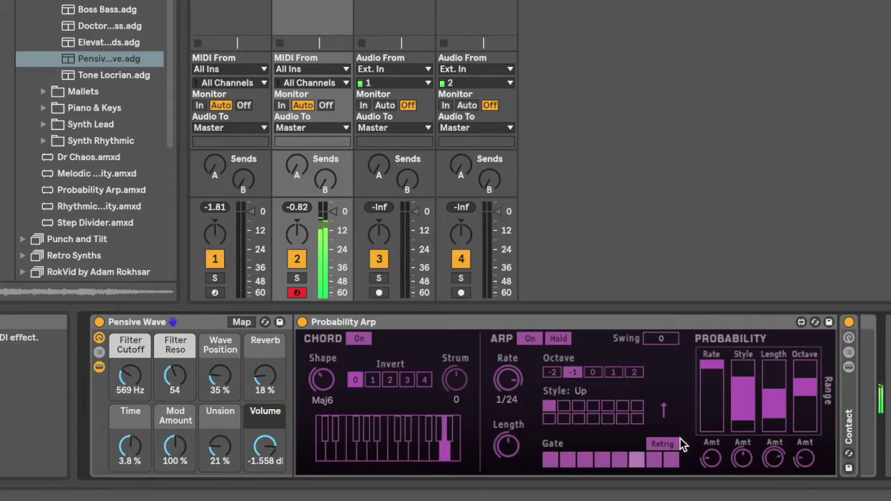
Mute gate steps 2, 4, 5, 7 and 8 in the arpeggiator pattern
left_click(569, 459)
left_click(642, 459)
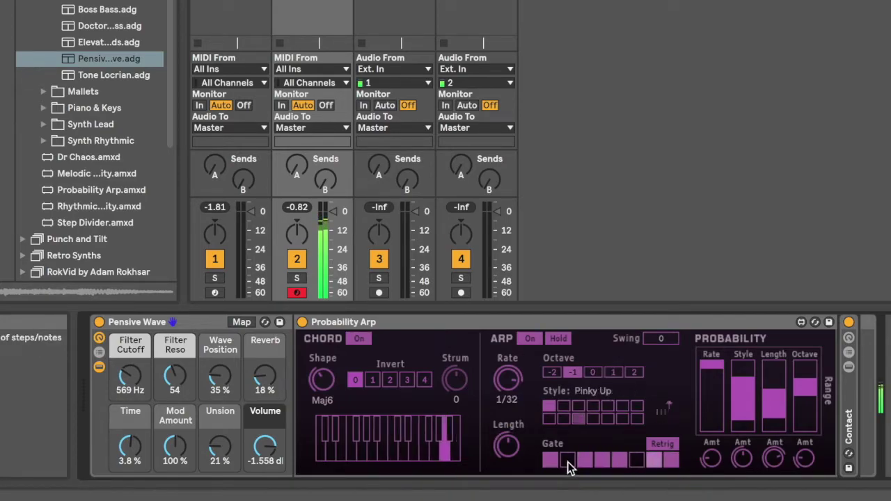
left_click(653, 460)
left_click(637, 458)
left_click(671, 457)
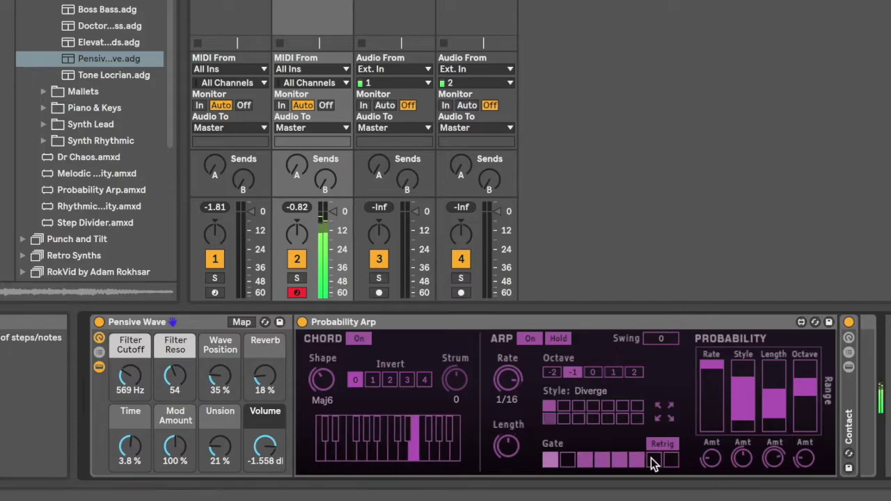
left_click(617, 461)
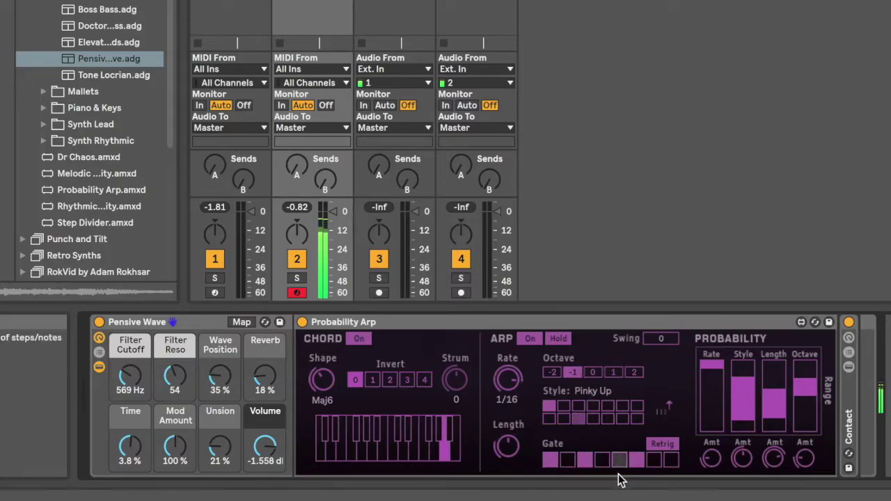
Toggle Retrig off and on again, and re-enable gate steps 2, 5, 7 and 8
left_click(665, 448)
left_click(665, 448)
left_click(621, 461)
left_click(670, 461)
left_click(656, 461)
left_click(569, 461)
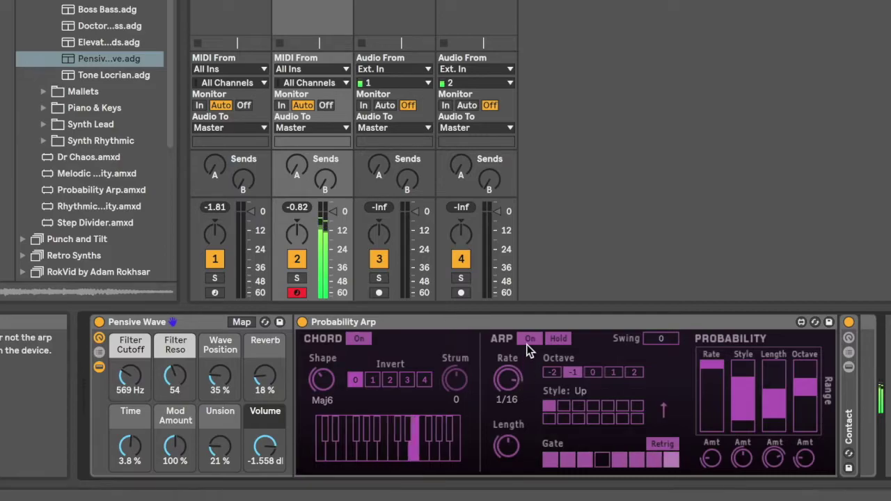
Try chord inversion 1 in Probability Arp, then return the inversion to 0
left_click(374, 380)
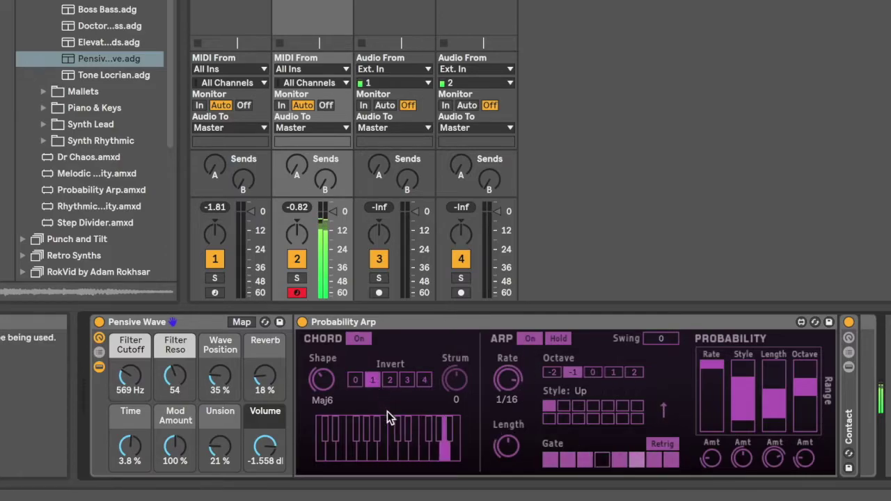
left_click(355, 380)
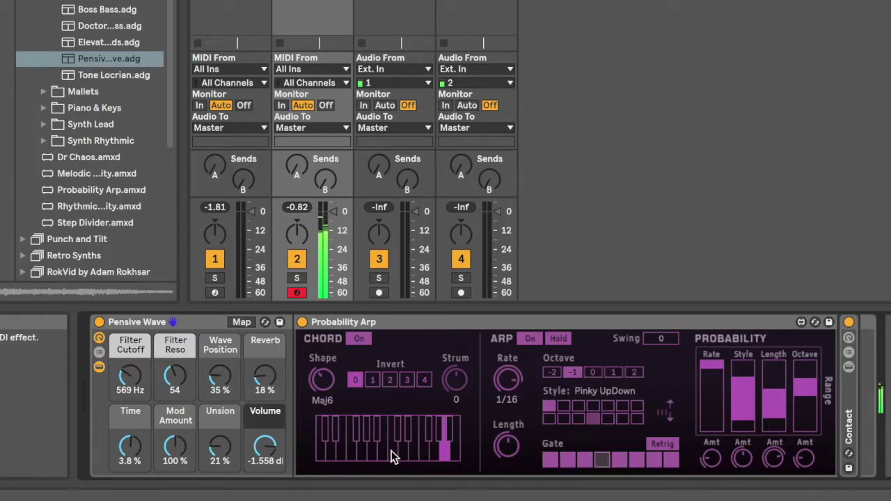
Set Pensive Wave's Wave Position to 34%, Mod Amount to 128%, Time to -26%, Filter Cutoff to 617 Hz, Filter Reso to 35 and Reverb to 7.1%
mouse_move(217, 382)
left_mouse_down()
mouse_move(216, 357)
mouse_move(217, 373)
left_mouse_up()
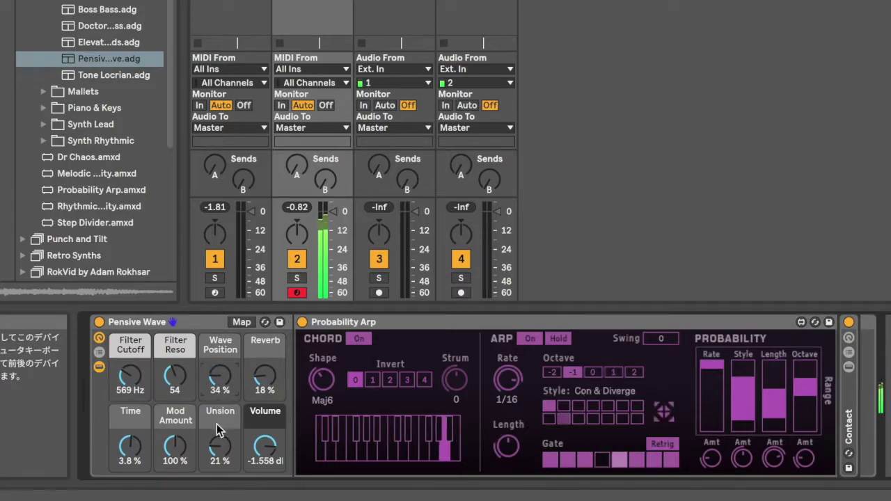
left_click_drag(173, 446, 129, 453)
left_click_drag(124, 380, 166, 394)
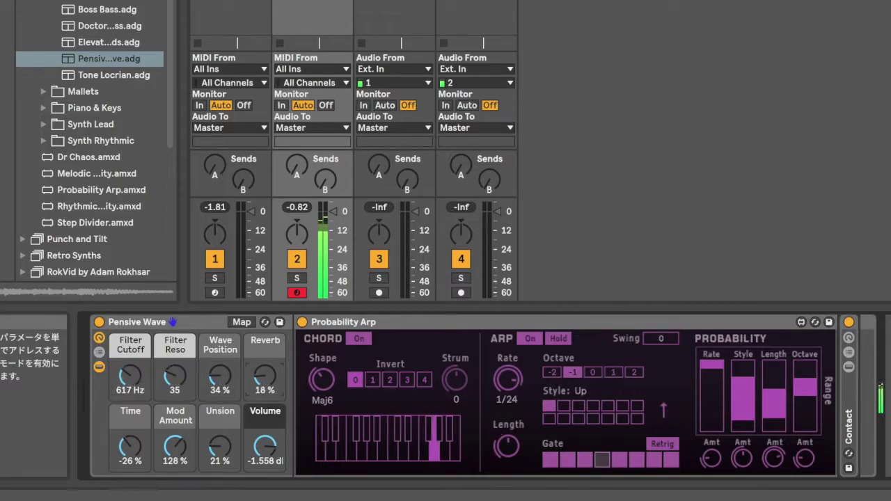
left_click_drag(265, 379, 265, 372)
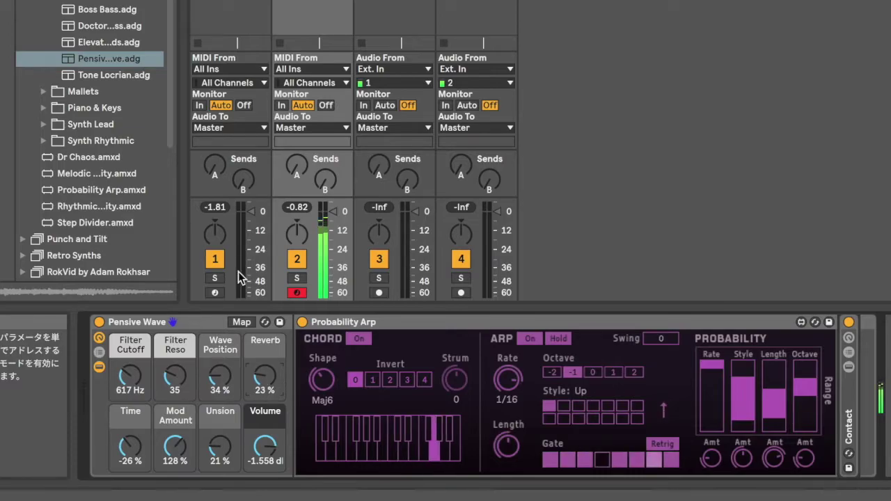
left_click_drag(263, 379, 264, 394)
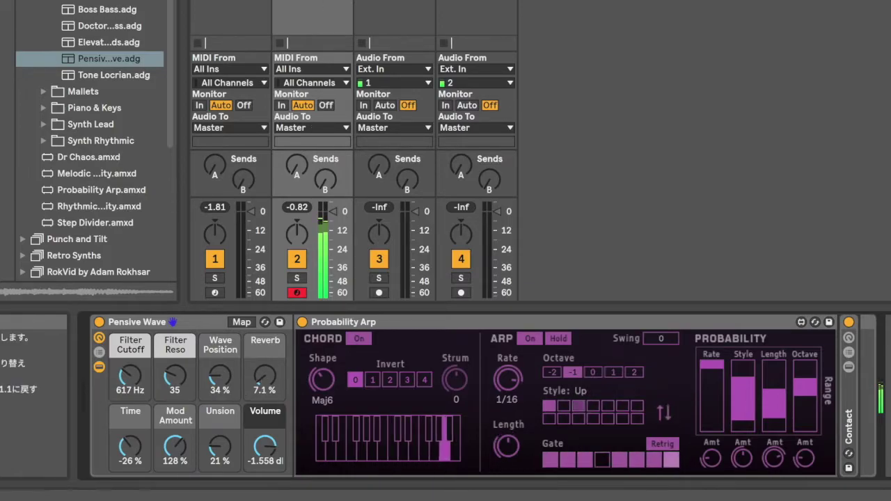
Check Rhythmic Probability on the drum track, and adjust the Probability Arp Rate on the bass track
left_click(230, 6)
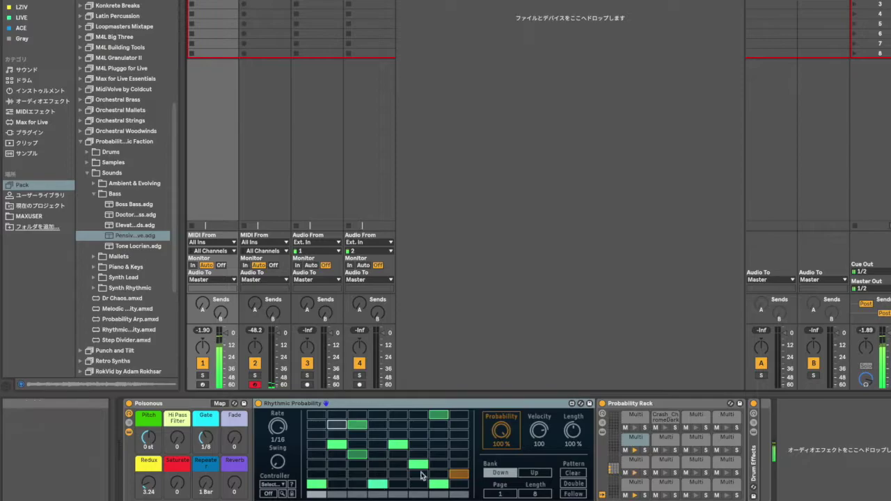
left_click(258, 56)
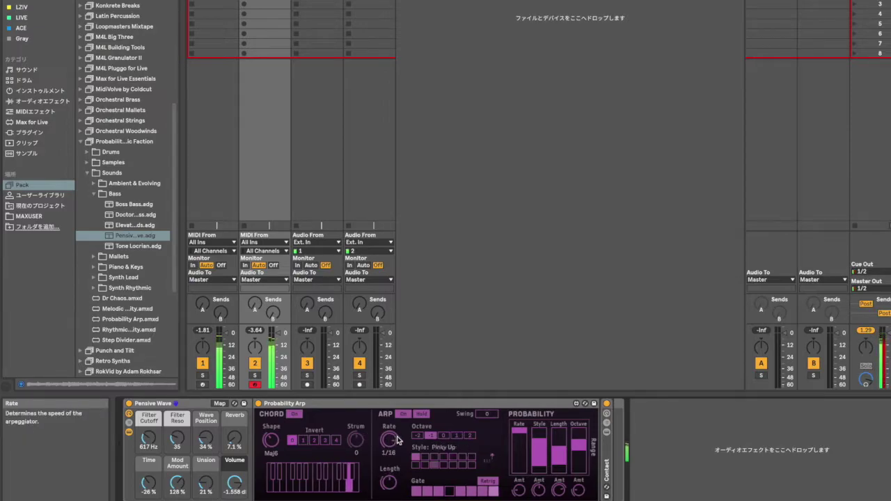
left_click_drag(394, 443, 393, 453)
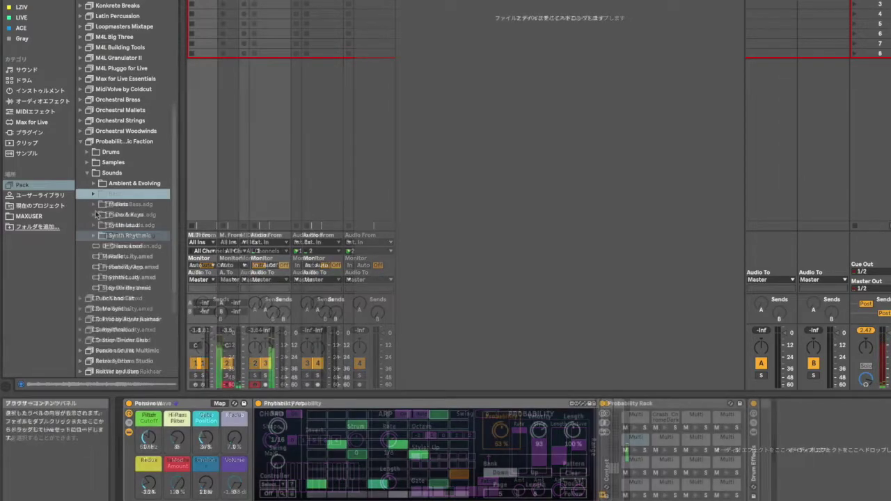
Preview several Piano & Keys presets from the Probability pack and load Melodic Prospect onto a third track
left_click(93, 217)
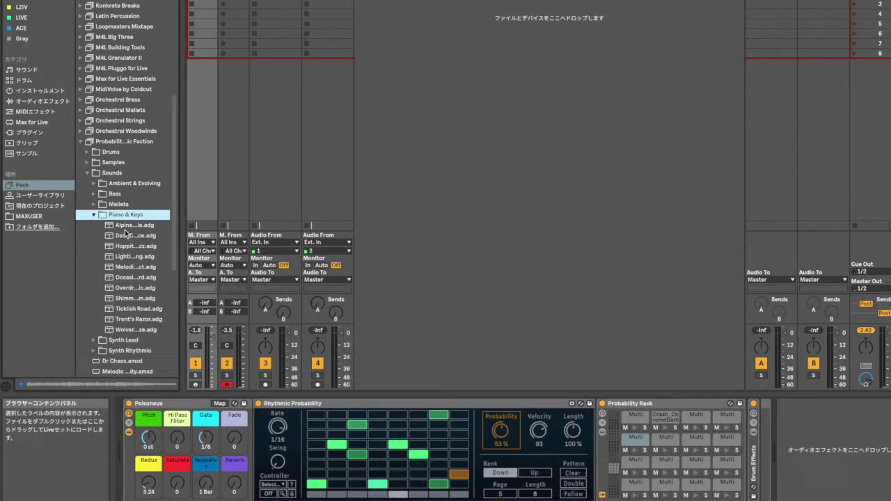
left_click(127, 226)
left_click(128, 246)
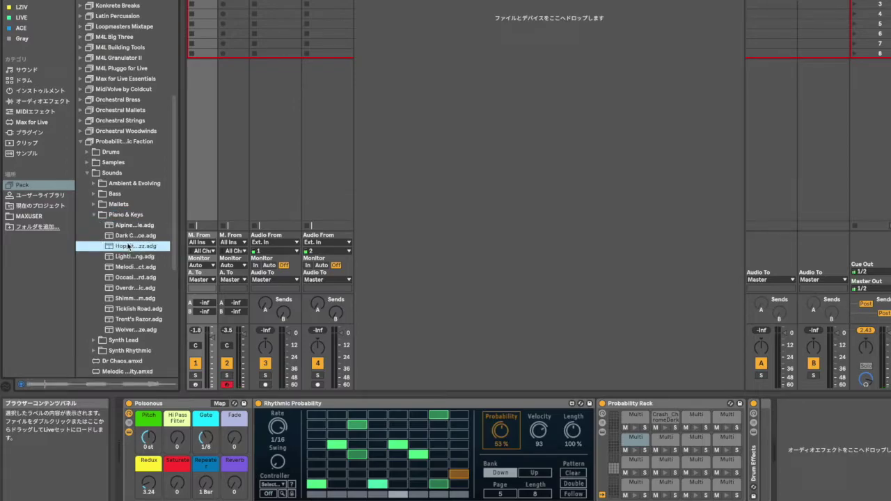
left_click(128, 257)
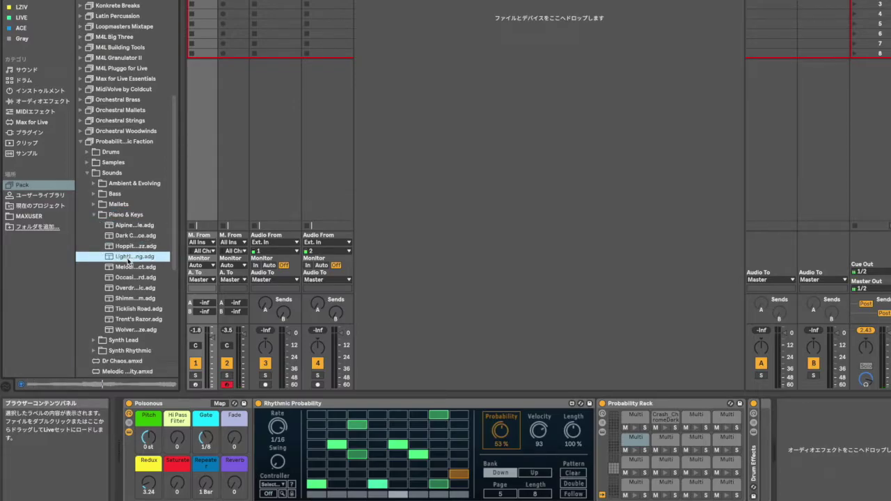
left_click(128, 268)
left_click_drag(126, 265, 259, 50)
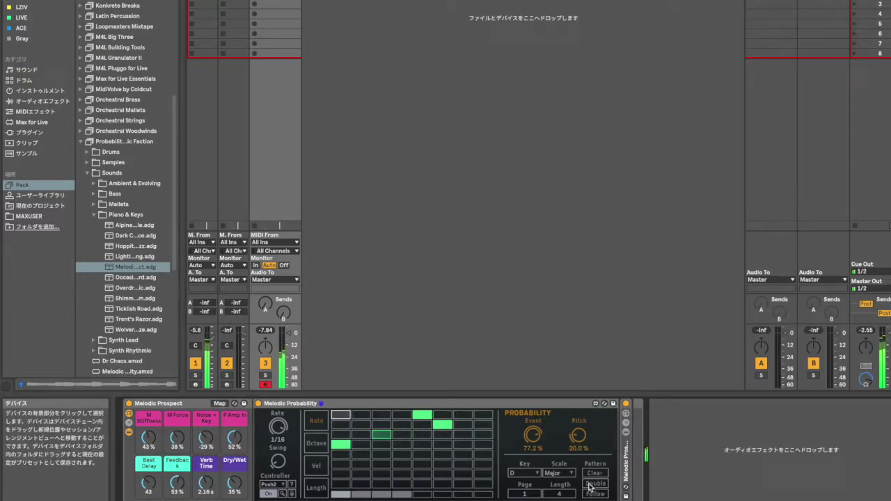
Set Melodic Probability to key C, try the Minor scale and switch to Dorian, with event probability at 66.9%
left_click(529, 474)
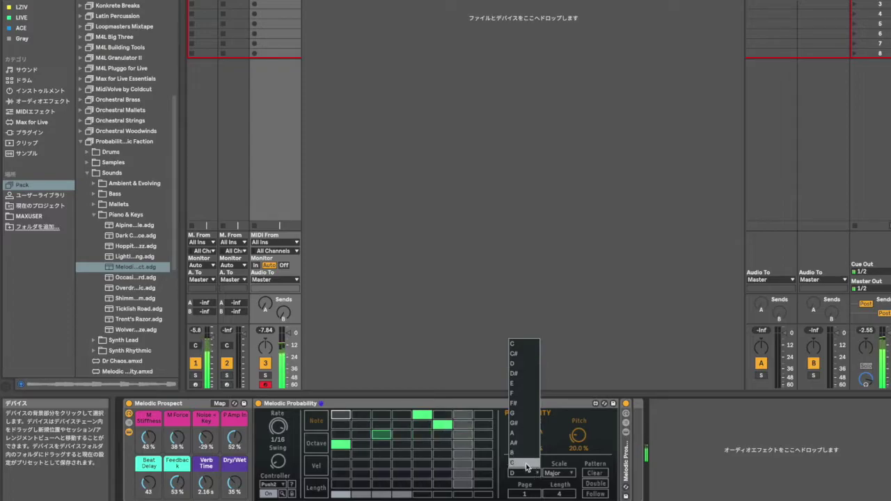
left_click(526, 466)
left_click(555, 475)
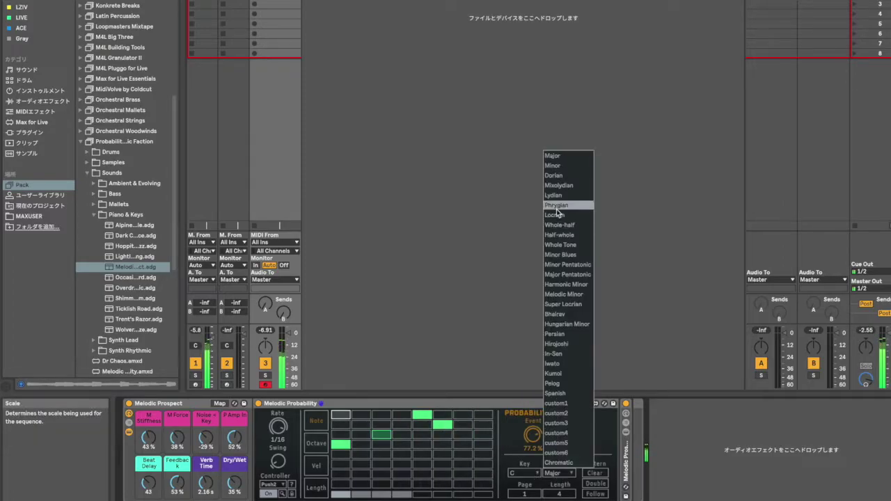
left_click(559, 170)
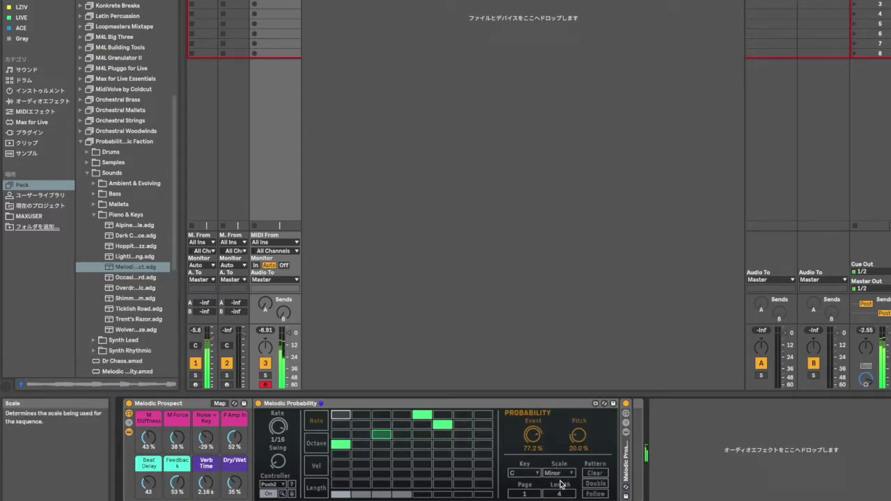
left_click(558, 473)
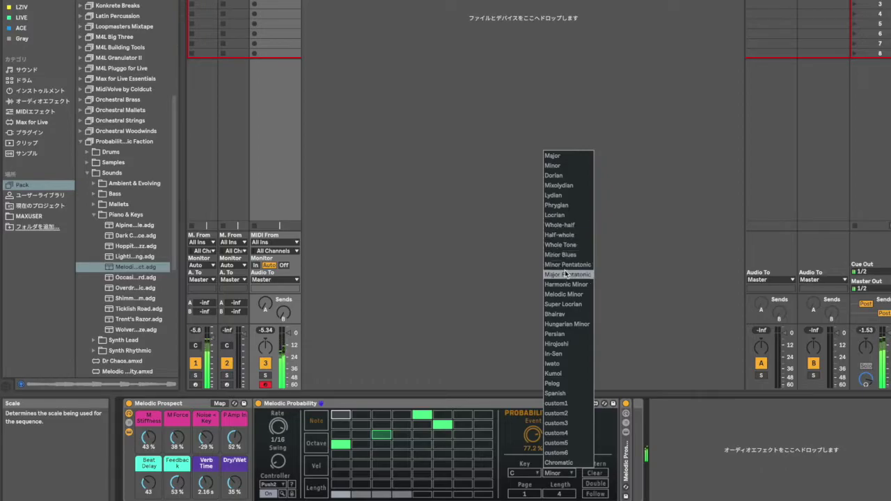
left_click(557, 176)
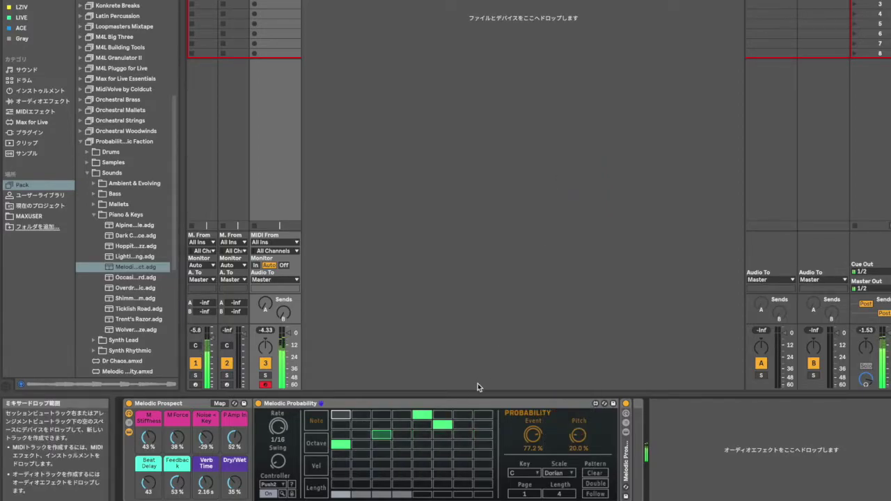
left_click_drag(533, 436, 533, 447)
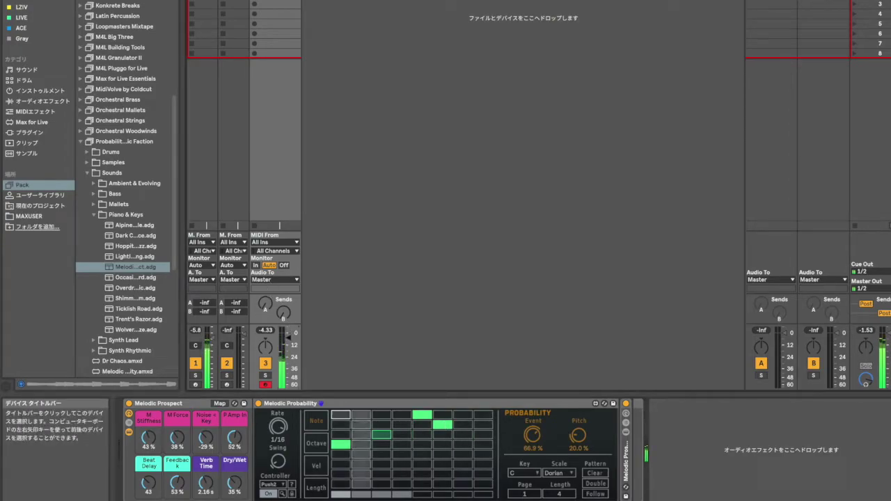
Spread the steps of the octave sequence across octaves at 100% octave probability, and reshape the velocities of steps 2 and 3
left_click(317, 443)
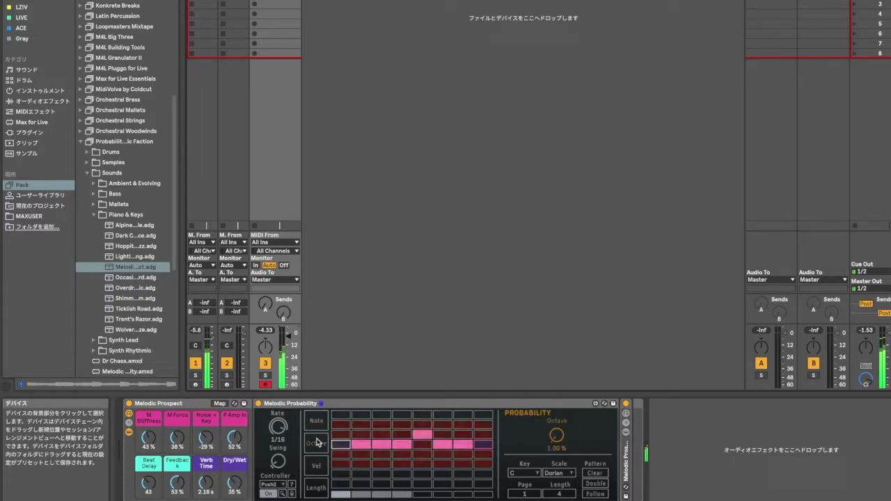
left_click(342, 459)
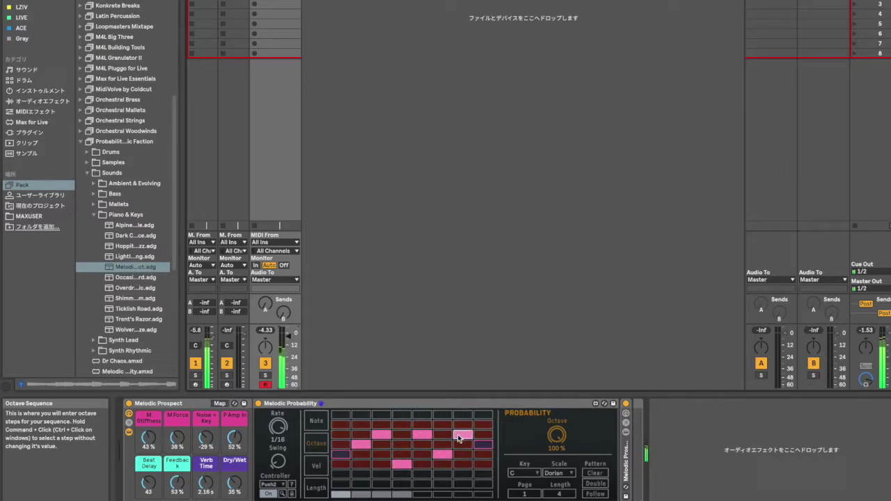
left_click(316, 466)
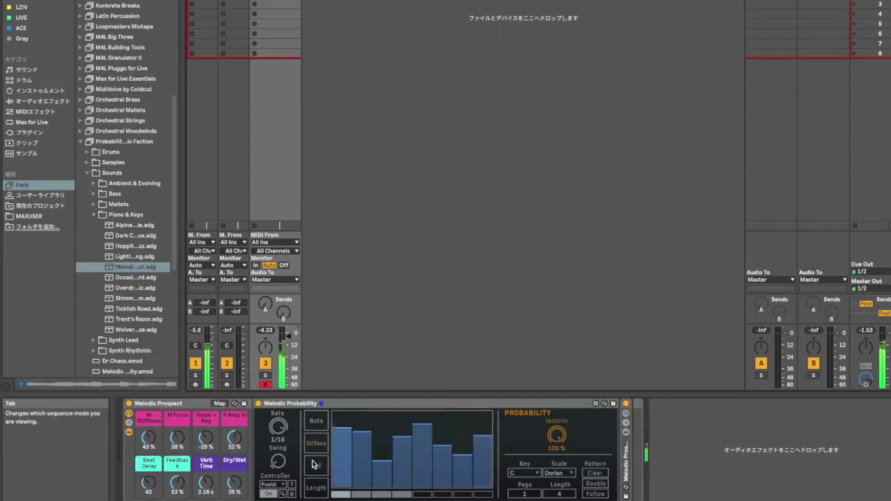
left_click_drag(361, 454, 376, 433)
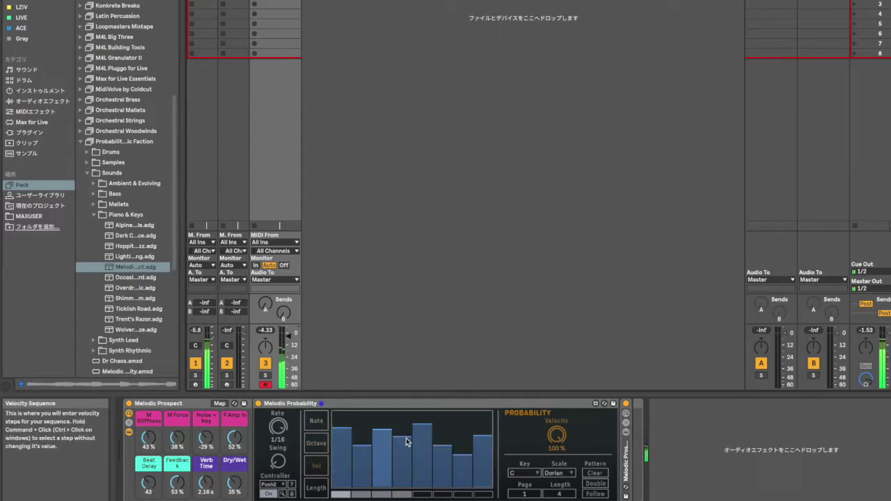
Shorten the note length of step 8, and lower step 2 by one octave in the octave sequence
left_click(317, 488)
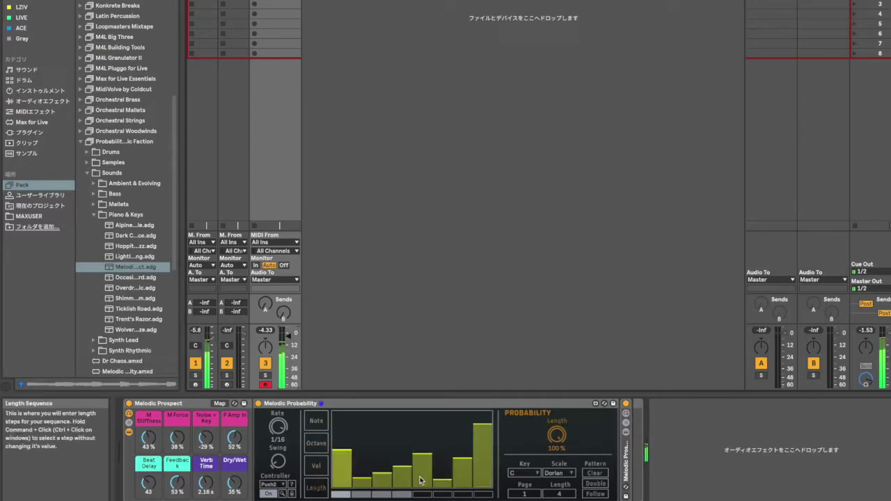
left_click(480, 450)
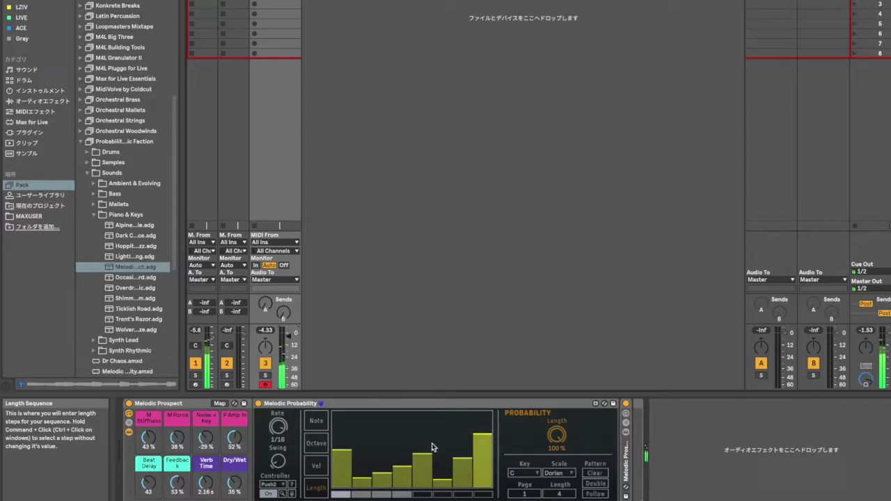
left_click(319, 464)
left_click(319, 444)
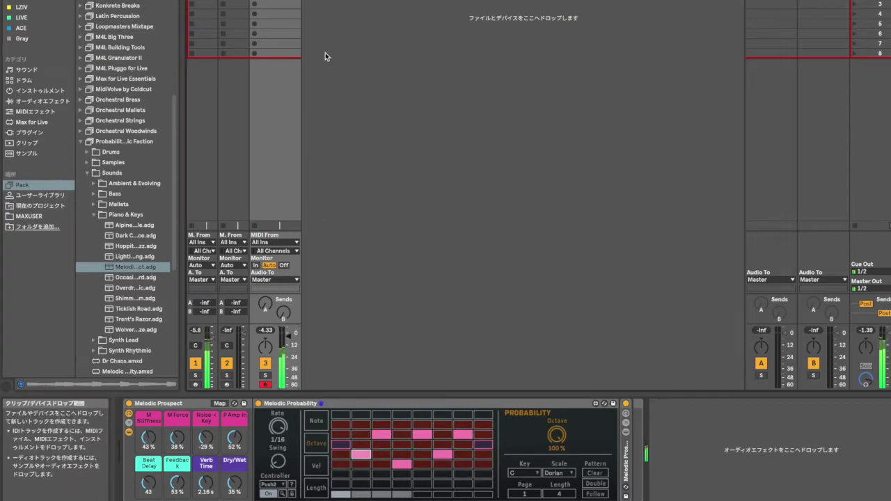
Add EQ Three to the drum track with GainMid -1.94 dB, GainHi -7.33 dB, FreqLow 300 Hz and FreqHi 1.70 kHz
left_click(202, 2)
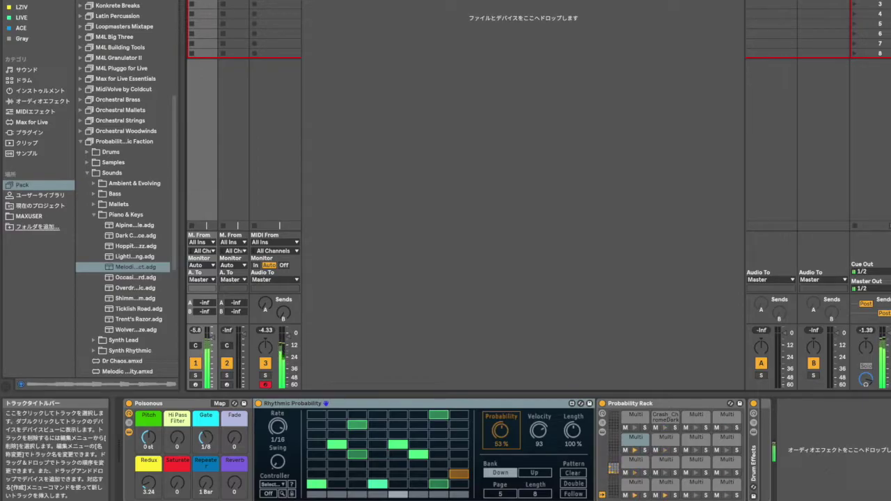
left_click(24, 92)
left_click(27, 101)
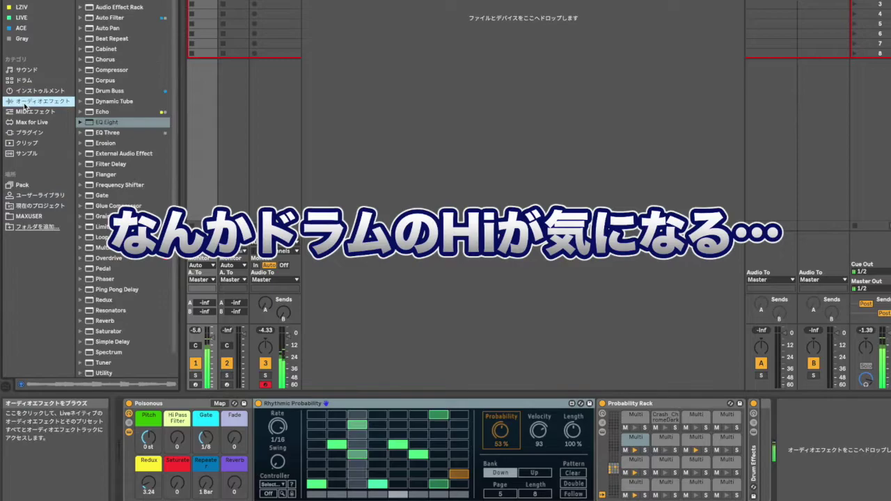
left_click(103, 134)
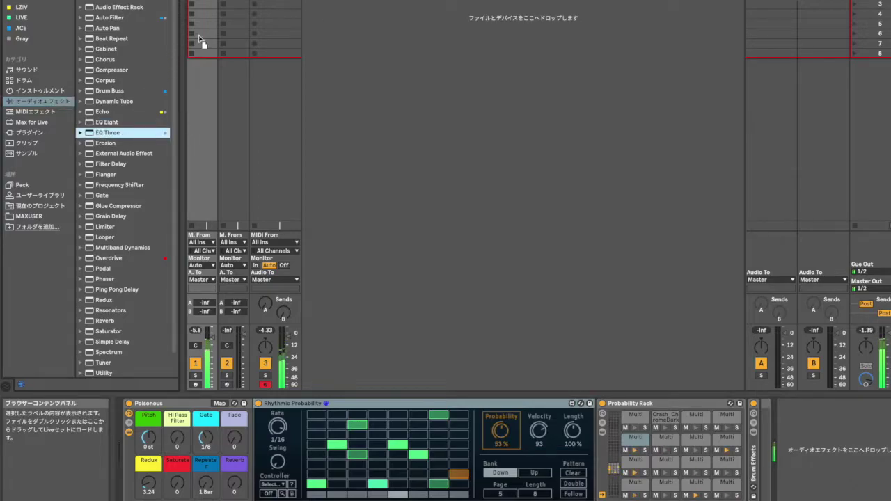
left_click_drag(202, 42, 211, 56)
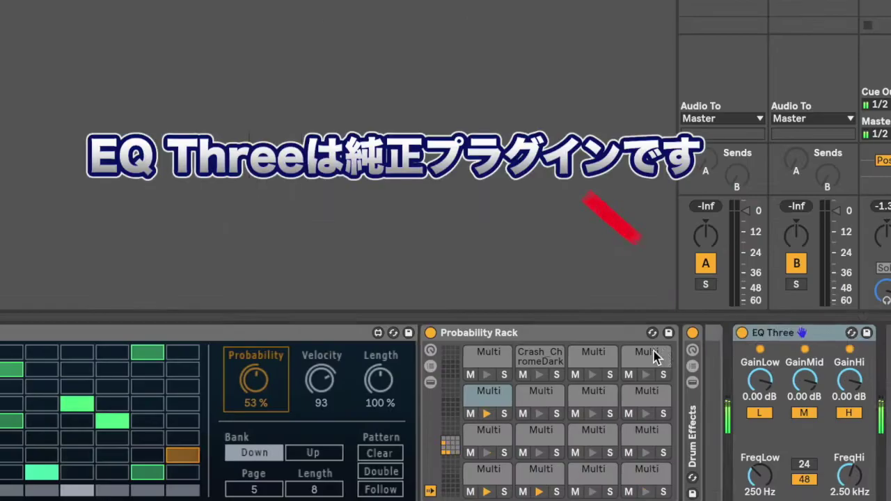
left_click_drag(828, 385, 828, 417)
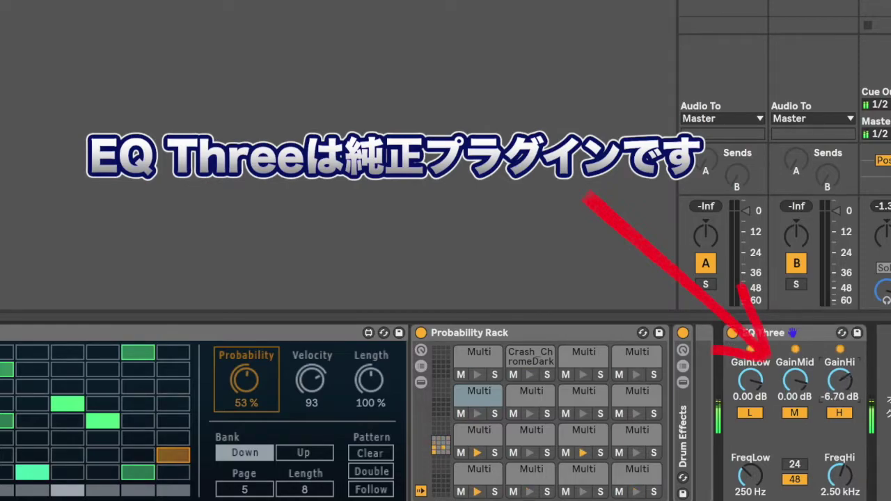
left_click_drag(796, 397, 796, 400)
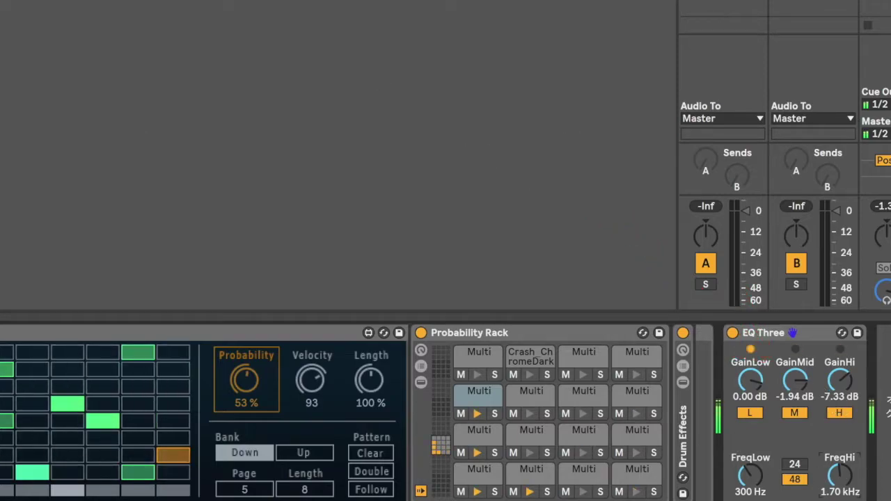
Add EQ Eight to the Melodic Prospect track and change band 1 to a low-cut filter
key("Right")
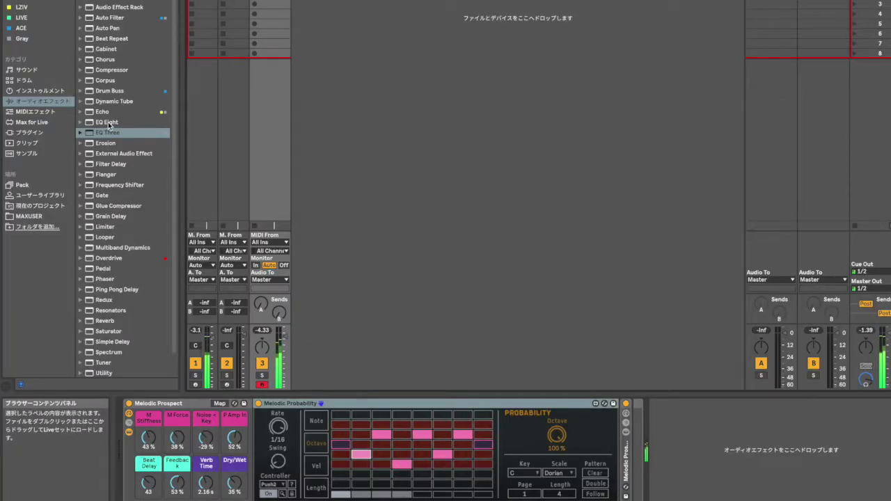
left_click(103, 123)
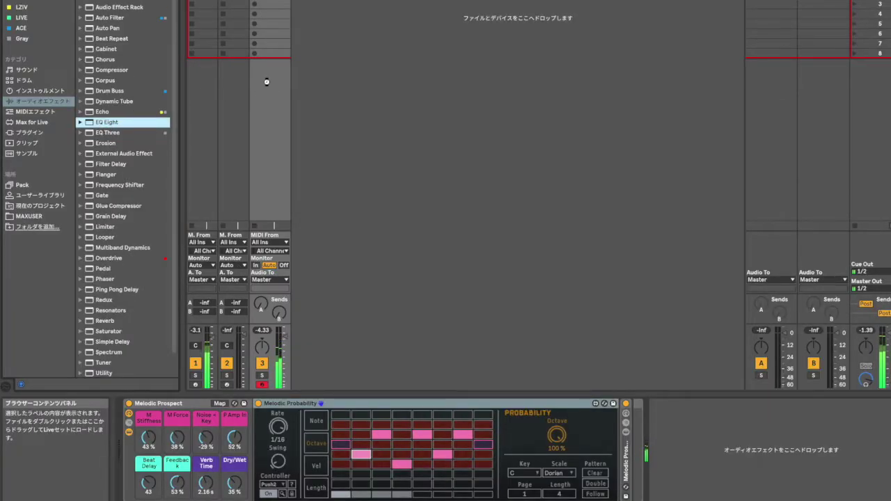
left_click_drag(268, 83, 266, 81)
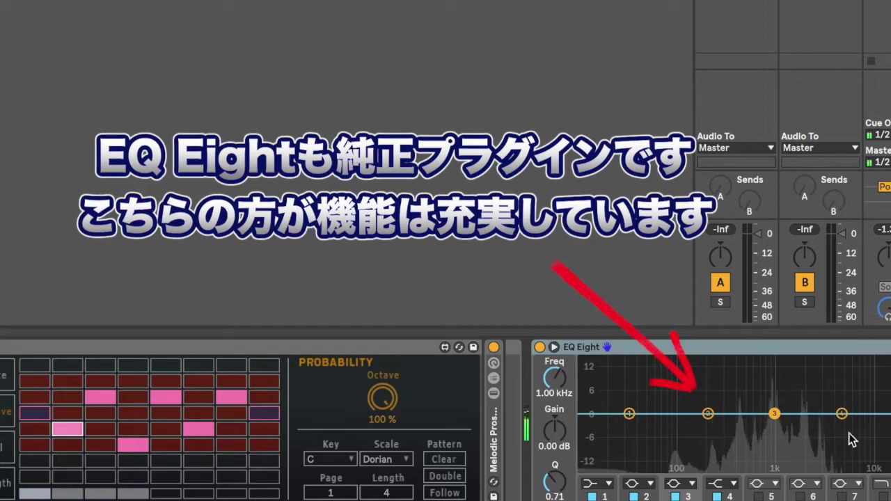
left_click(630, 414)
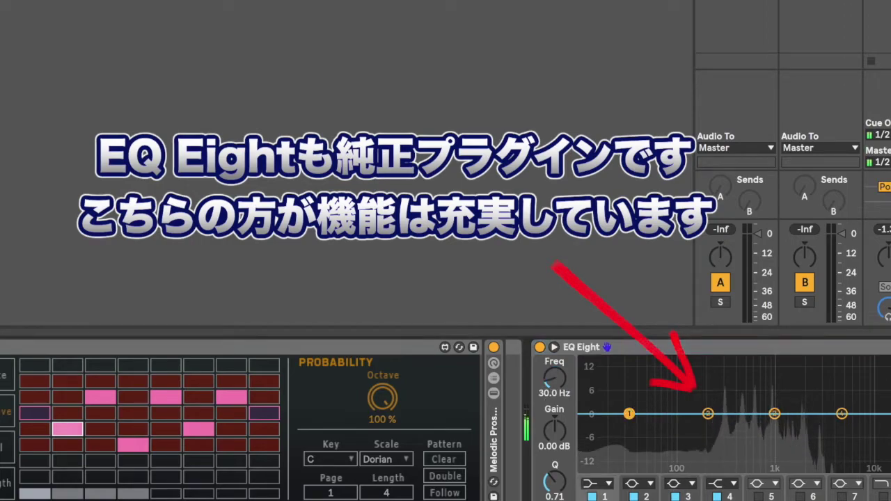
left_click(604, 484)
left_click(592, 391)
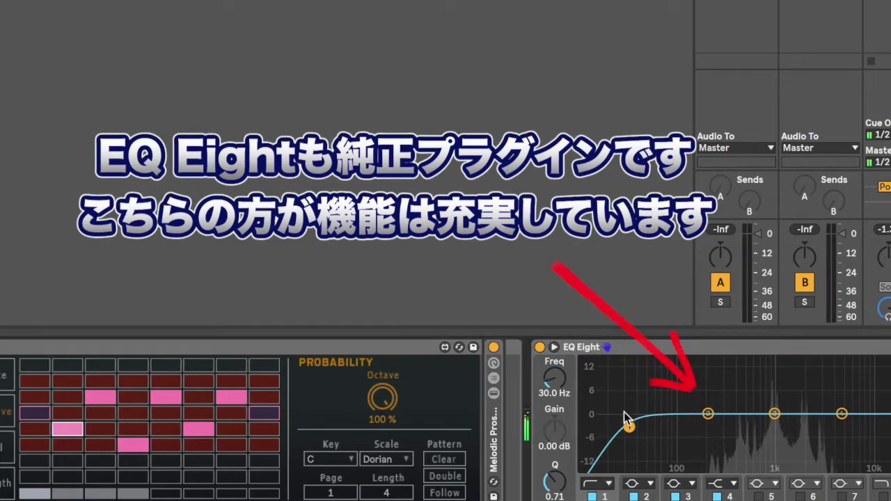
Slightly boost bands 2, 3 and 4 of the Melodic Prospect track's EQ Eight, with band 3 about 0.62 dB at 1.11 kHz
mouse_move(709, 413)
left_mouse_down()
mouse_move(709, 398)
mouse_move(713, 409)
left_mouse_up()
left_click(774, 414)
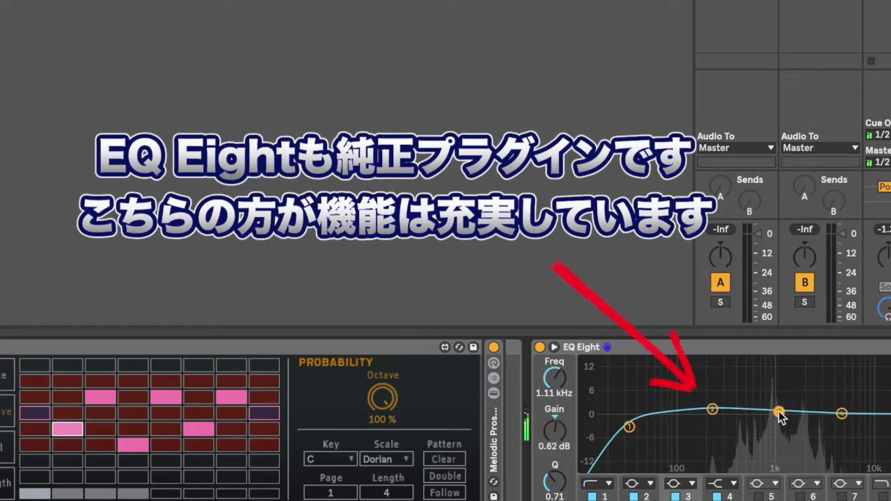
left_click_drag(840, 414, 845, 410)
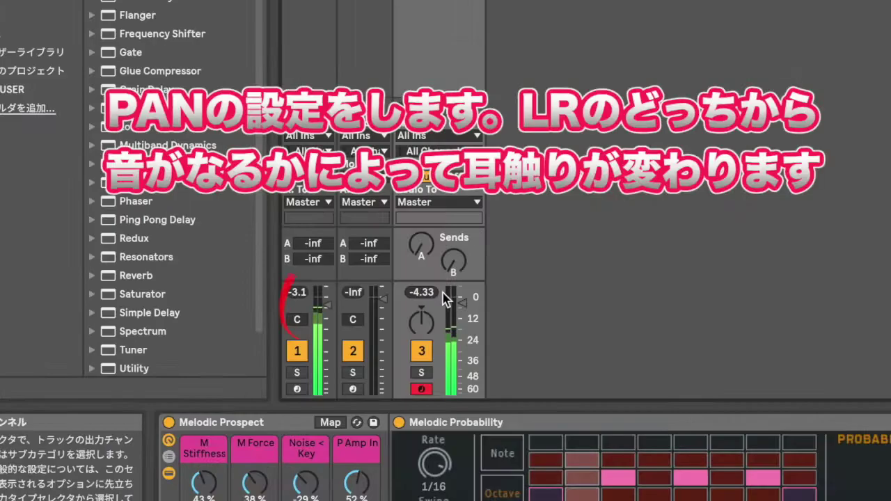
Pan the Melodic Prospect track to the right and move the Pensive Wave track's panning off centre
left_click_drag(422, 324, 421, 308)
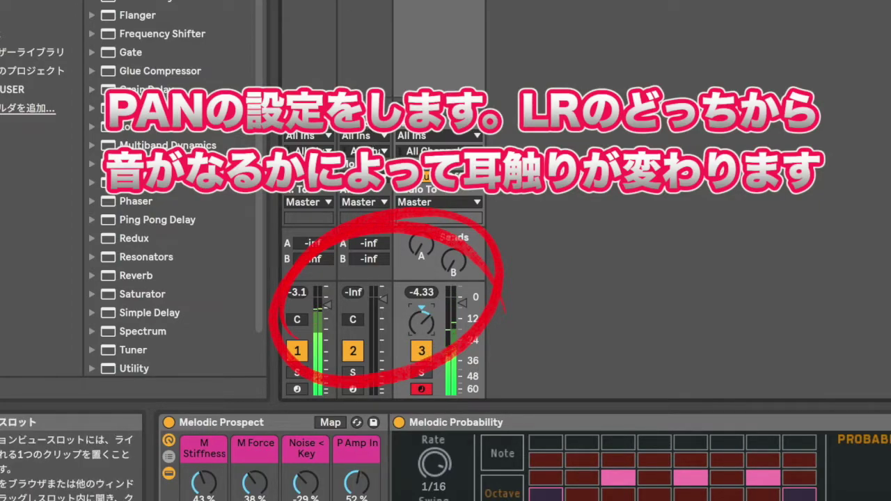
left_click(369, 313)
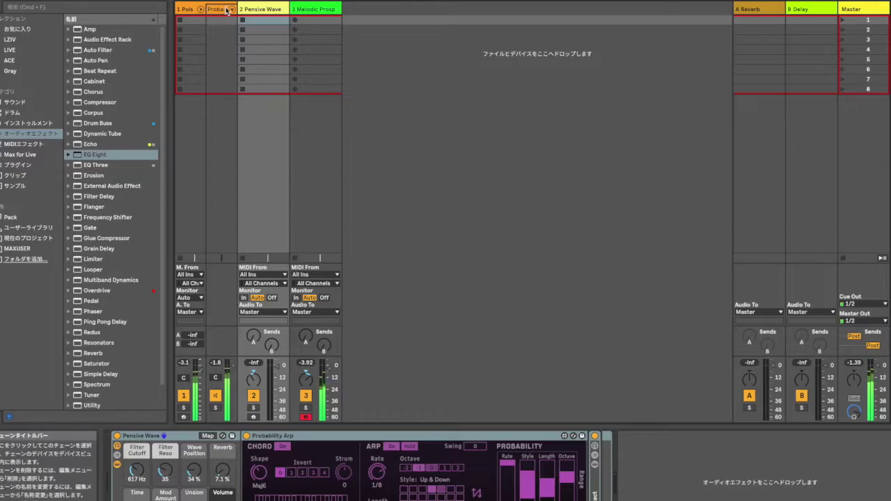
Unfold the drum rack's chains in the mixer and pan FourMight right, Low Tom left and Ride right, widening their strips
left_click(201, 9)
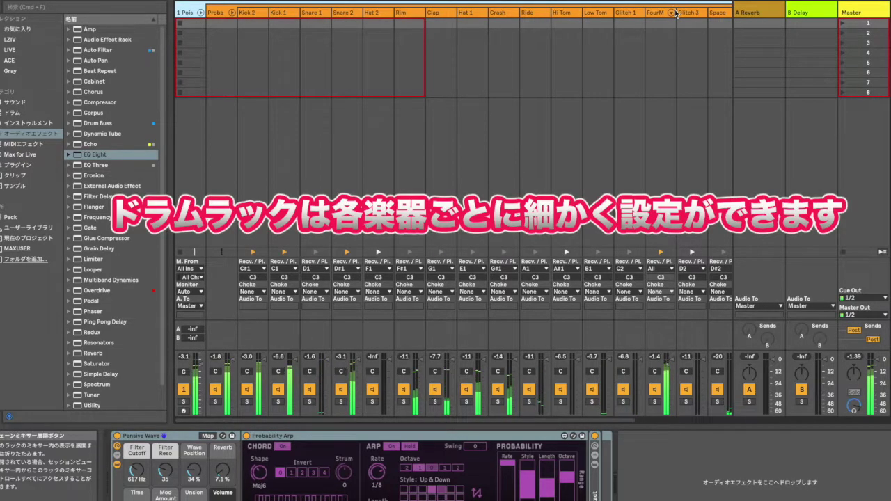
left_click_drag(677, 13, 688, 13)
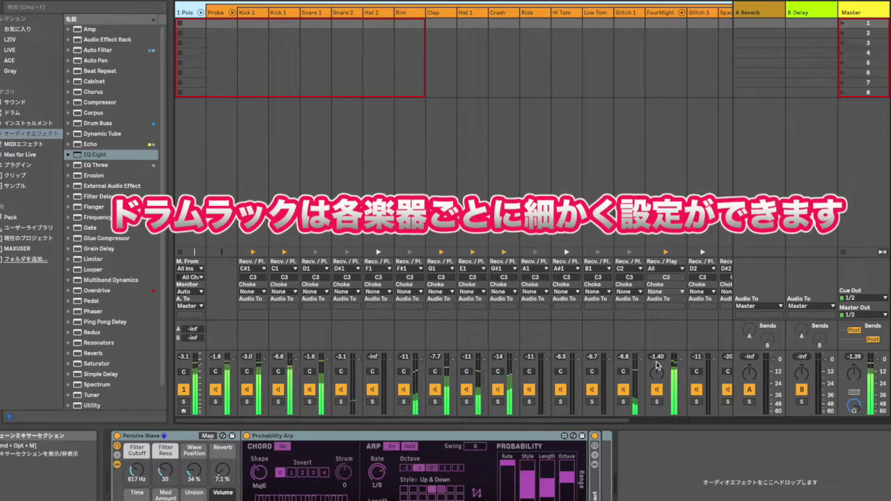
left_click_drag(658, 372, 658, 370)
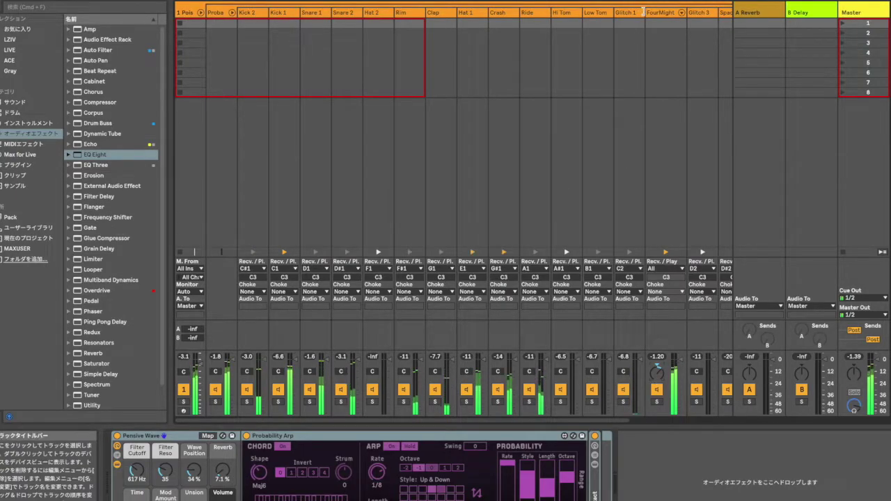
left_click_drag(643, 13, 653, 13)
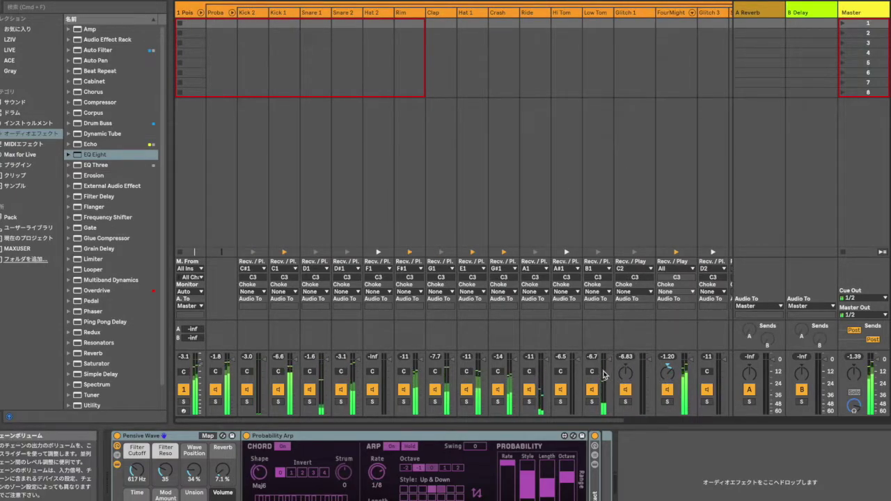
left_click_drag(618, 11, 627, 11)
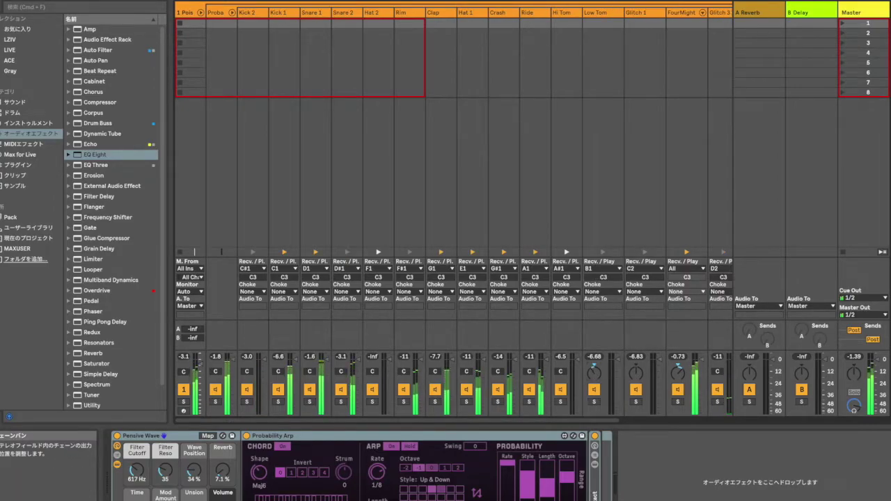
left_click_drag(551, 12, 561, 12)
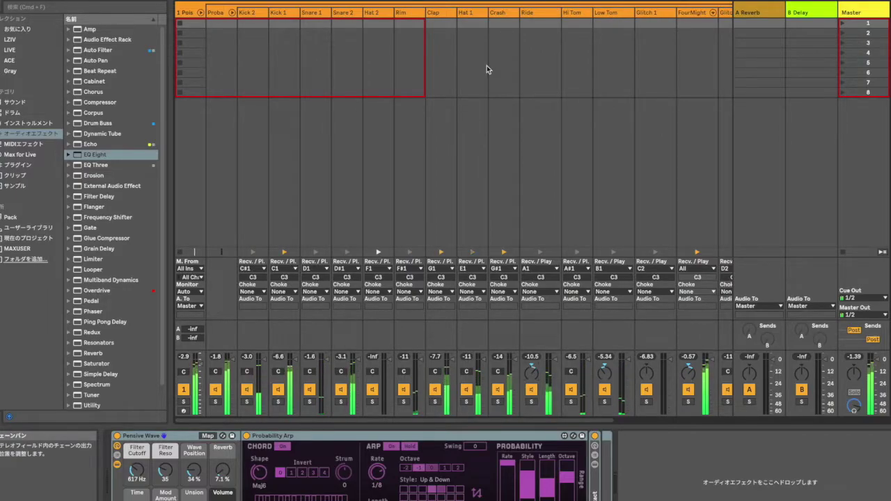
Widen the Crash, Hat 1 and Rim strips and pan Crash left, Hat 1 slightly right and Rim left
left_click_drag(520, 11, 530, 11)
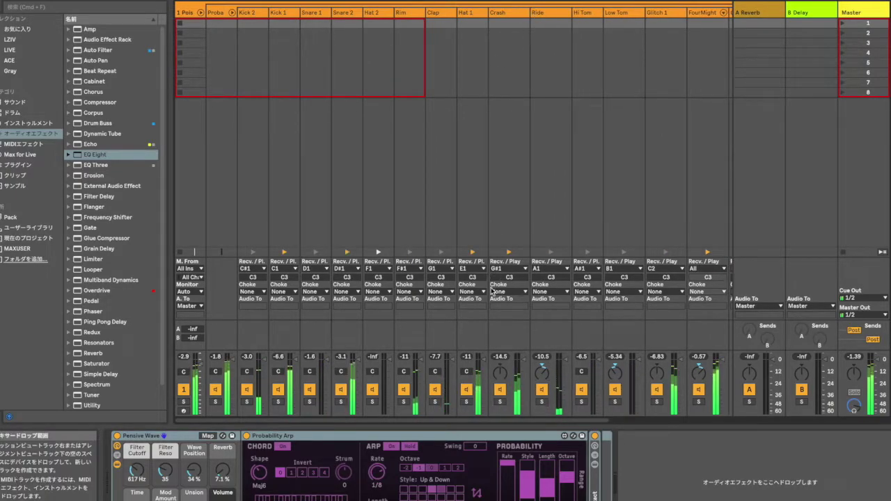
left_click(485, 13)
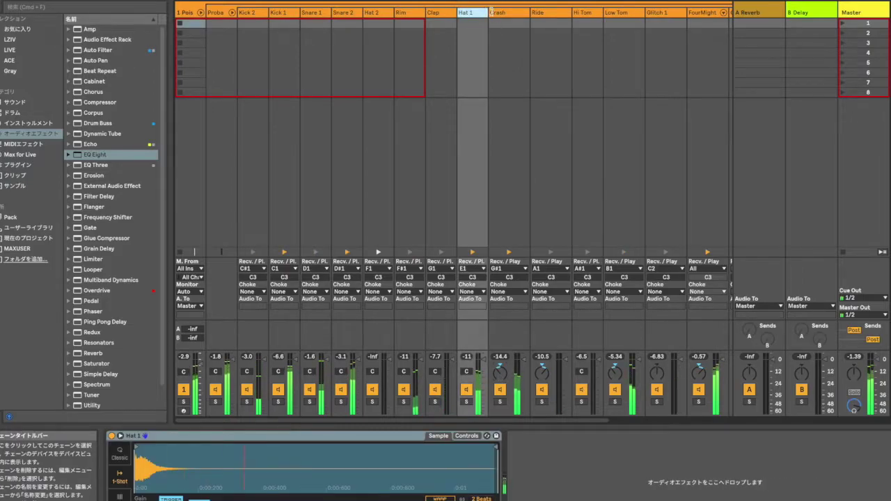
left_click_drag(491, 12, 501, 12)
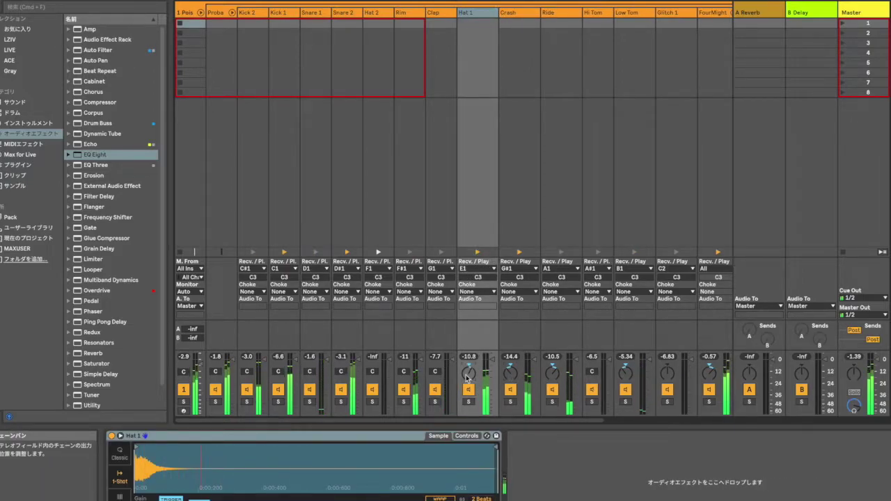
left_click_drag(426, 12, 436, 13)
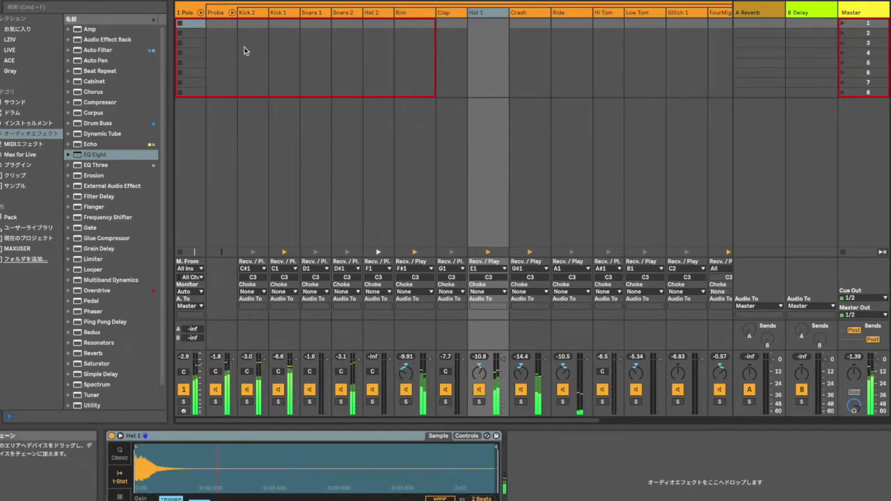
Solo the Snare 1 and Snare 2 chains one after another to check their sound, and end the solo
left_click(252, 20)
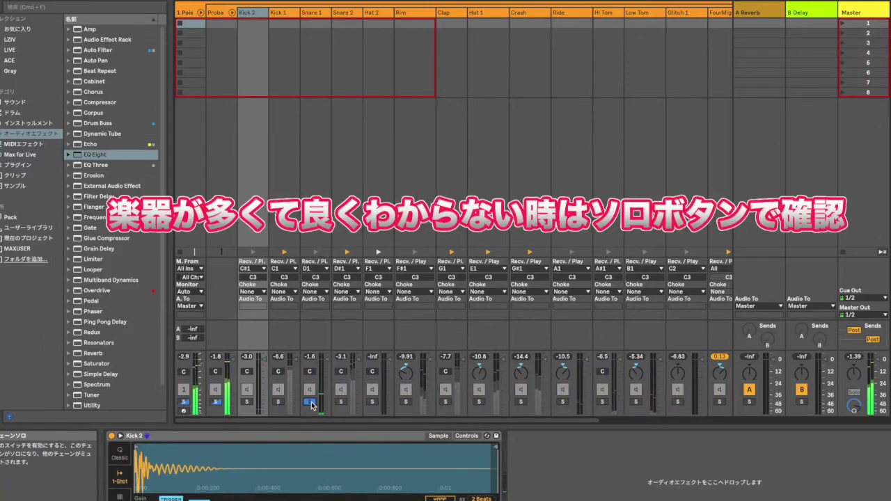
left_click(340, 403)
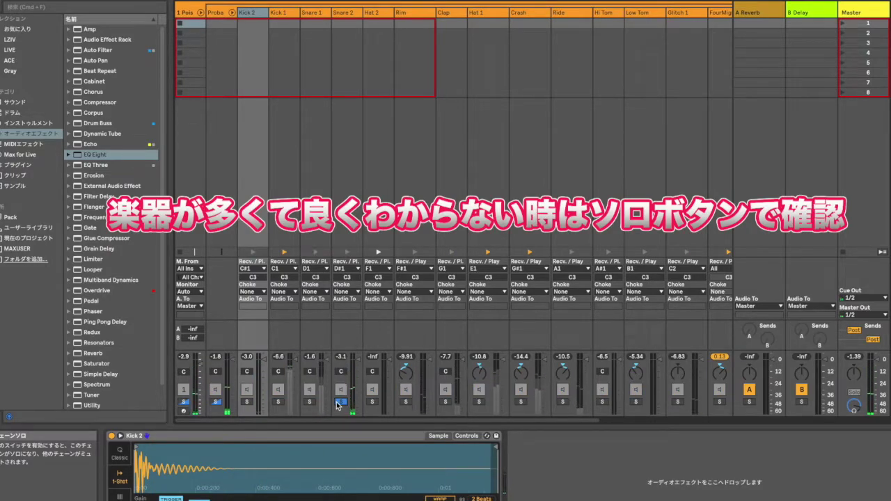
left_click(339, 403)
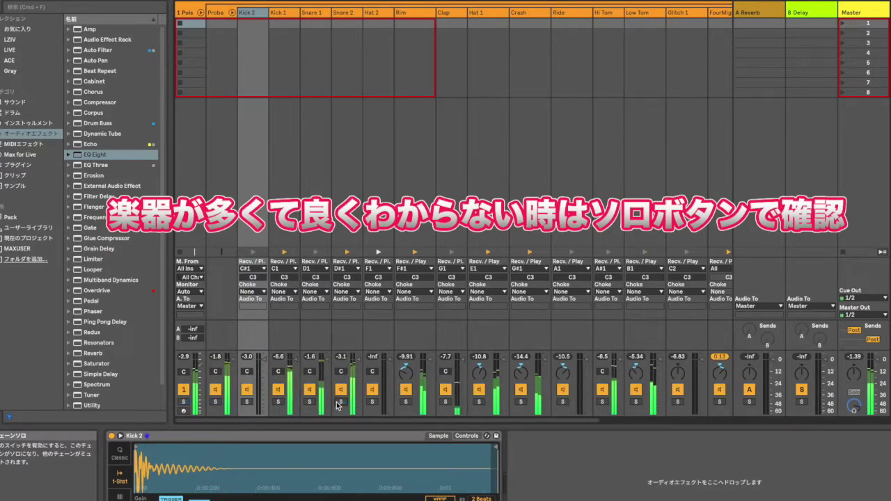
Solo the Kick 1 chain and add EQ Eight after EQ Three on the drum track
left_click(278, 402)
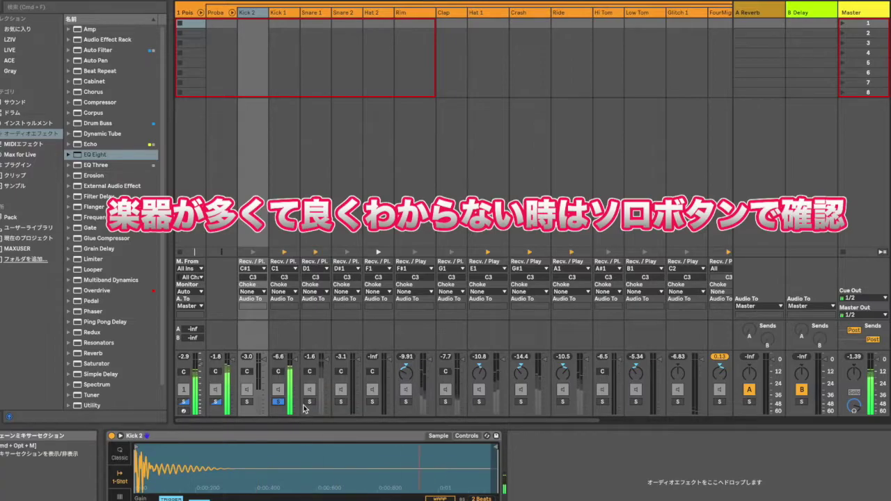
left_click(286, 15)
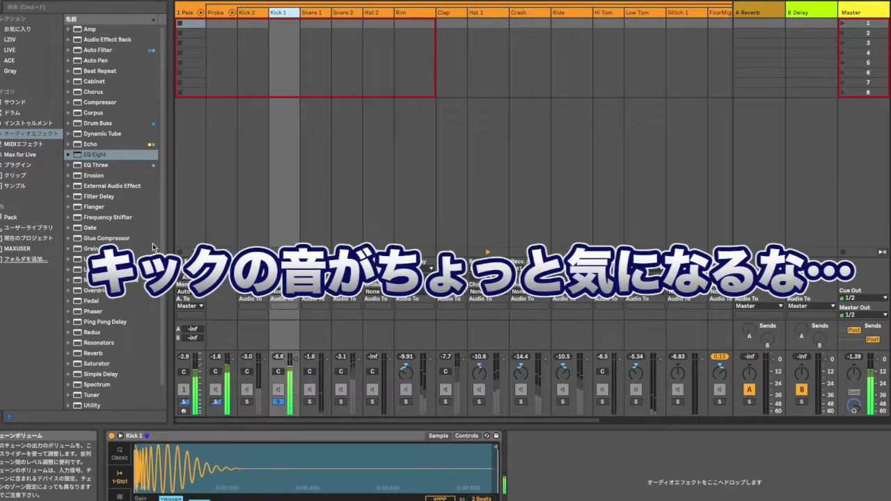
left_click(98, 155)
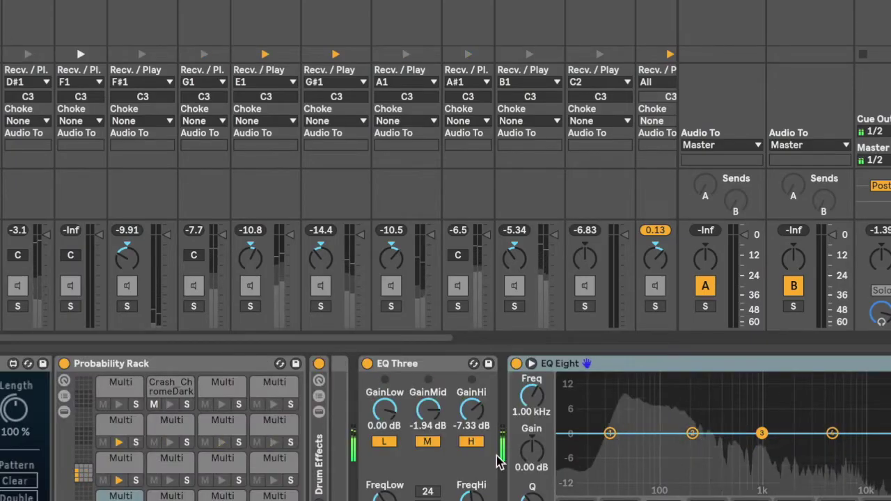
Boost EQ Eight band 2 by 3.35 dB at 144 Hz, and change band 4 to a high-cut filter at about 12 kHz
left_click_drag(692, 433, 679, 426)
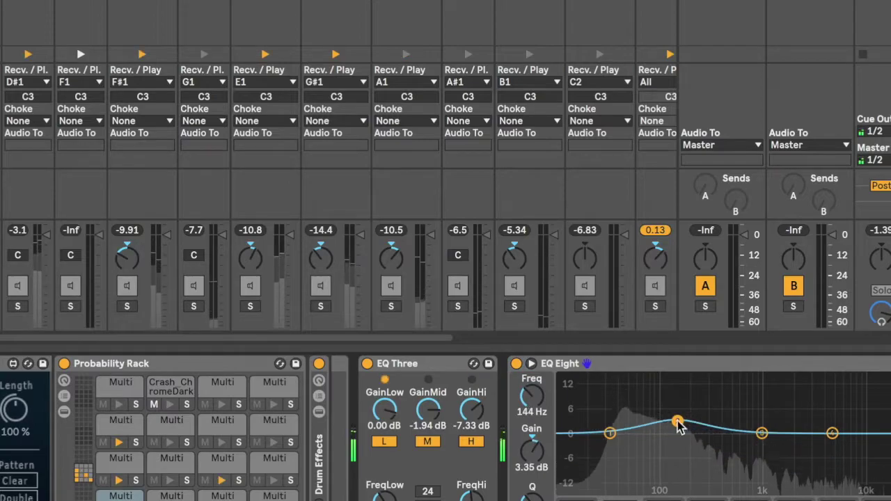
left_click(833, 433)
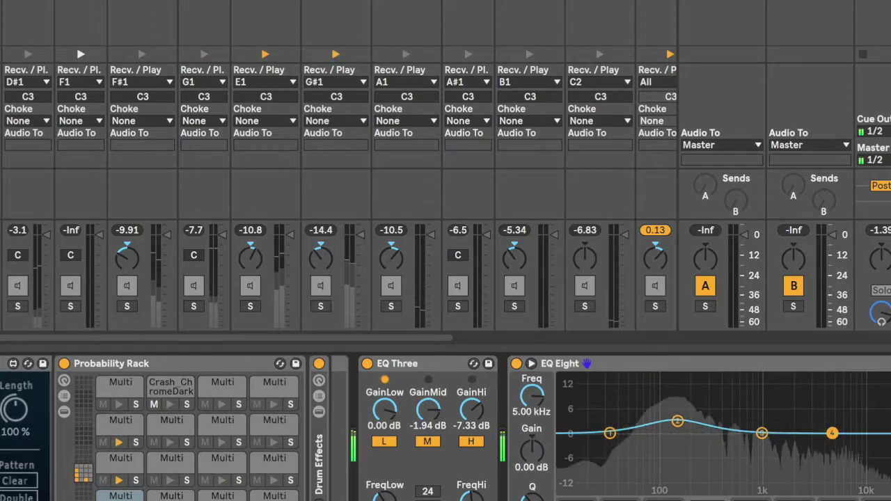
left_click(708, 500)
left_click(710, 489)
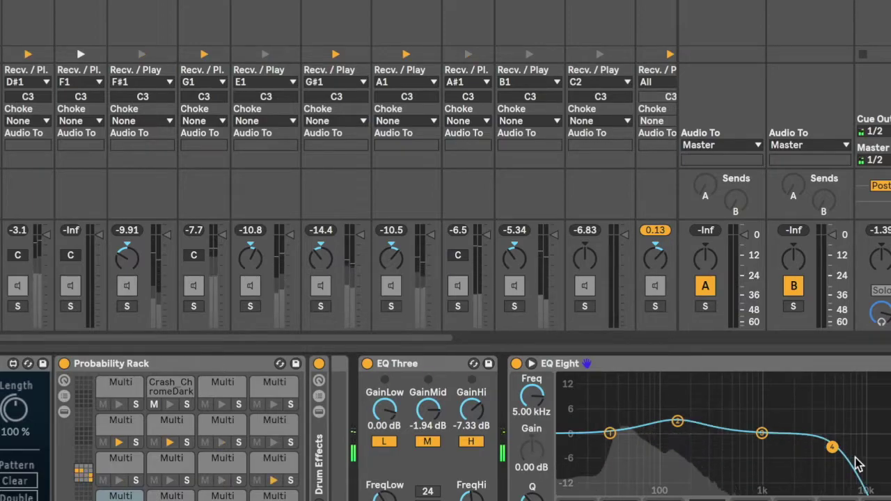
left_click_drag(834, 447, 868, 447)
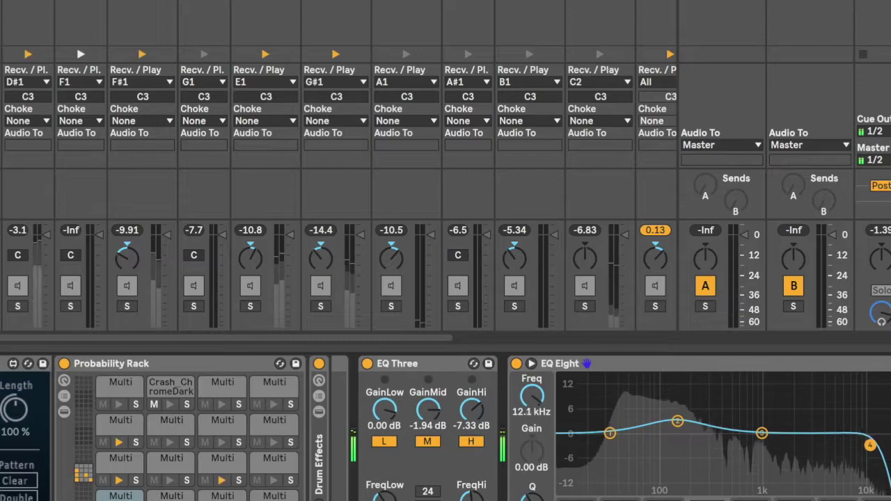
Set EQ Eight band 3 to 825 Hz with 0.71 dB gain, and set EQ Three's GainMid to -0.03 dB
left_click_drag(766, 439, 764, 426)
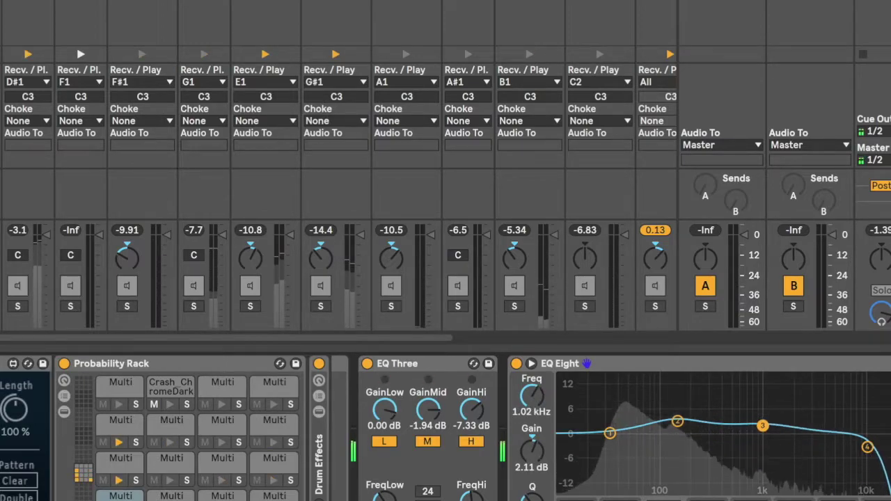
mouse_move(533, 395)
left_mouse_down()
mouse_move(532, 439)
mouse_move(533, 405)
left_mouse_up()
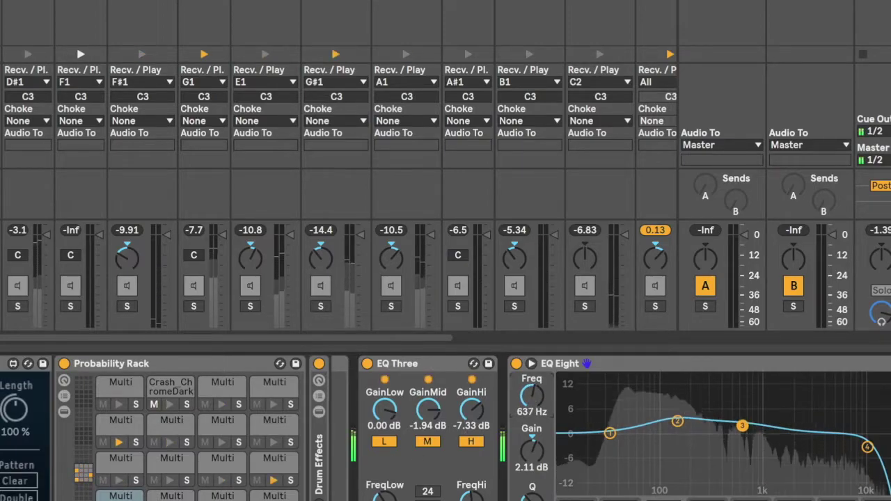
left_click_drag(749, 431, 759, 432)
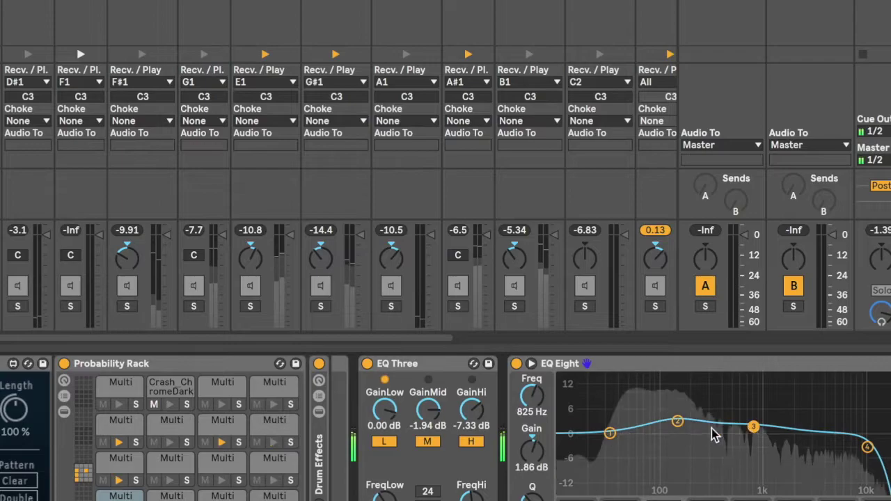
double_click(532, 451)
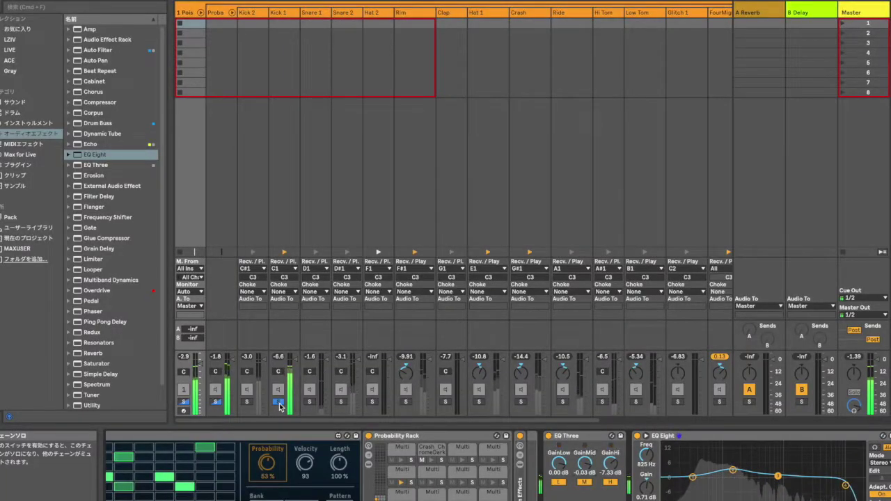
End the Kick 1 solo and fold the drum rack's chains back into the drum track
scroll(281, 475, "left", 5)
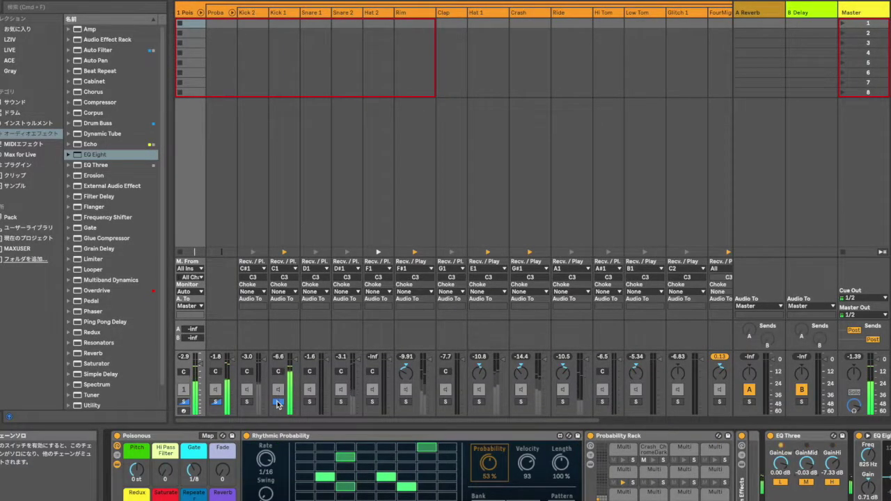
left_click(278, 402)
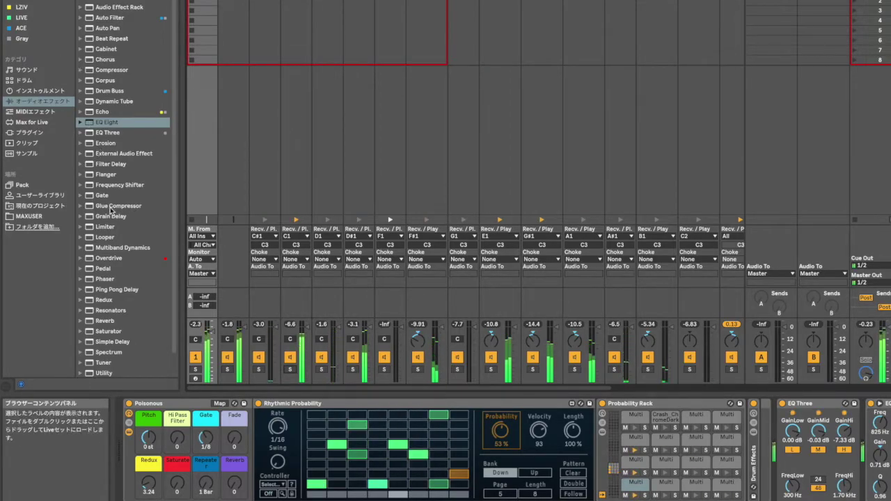
scroll(112, 204, "down", 2)
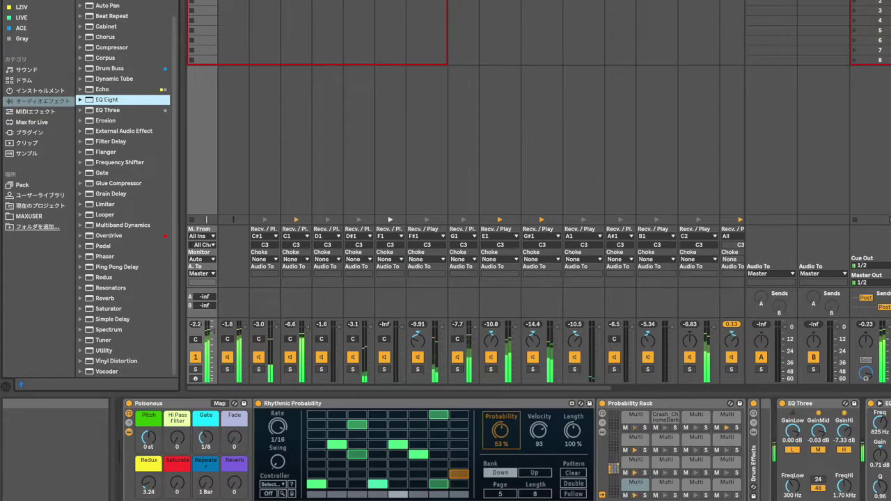
left_click(212, 0)
left_click(200, 0)
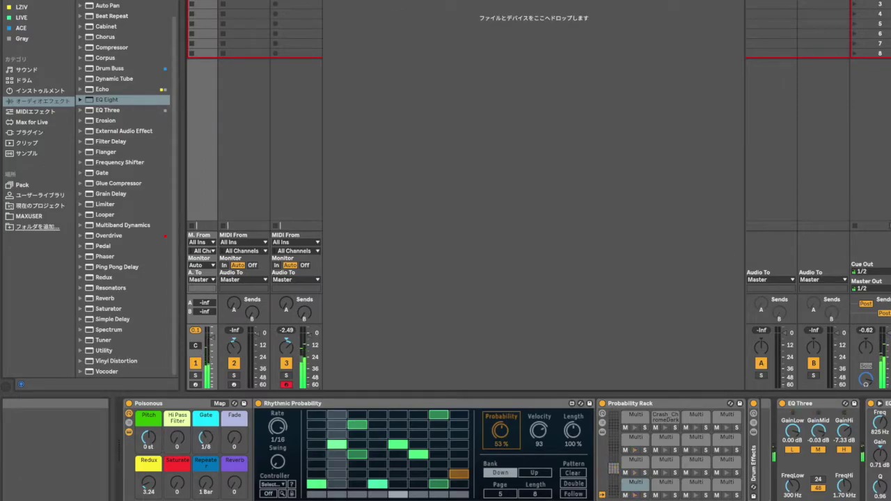
Insert a new audio track and move it directly after the Melodic Prospect track
left_click(117, 1)
left_click(137, 45)
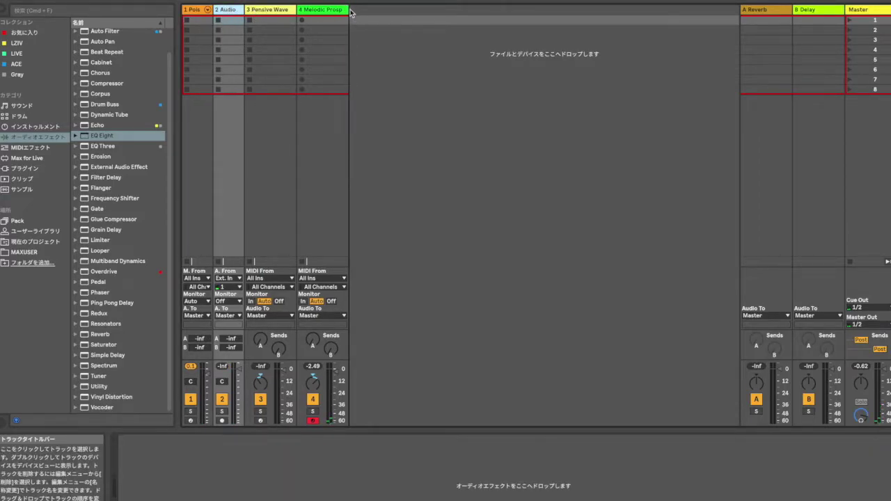
left_click_drag(351, 12, 334, 14)
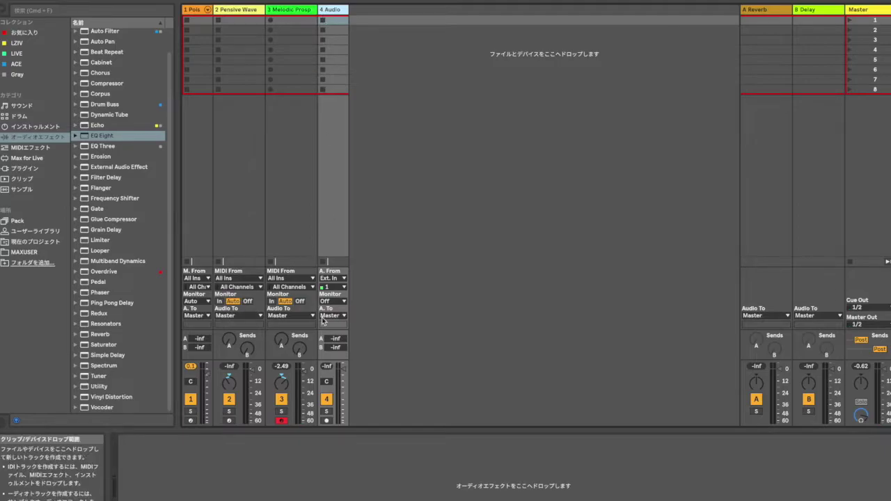
Keep Ext. In as the audio track's input source, widen and arm the track, and start recording into its first slot
left_click(328, 280)
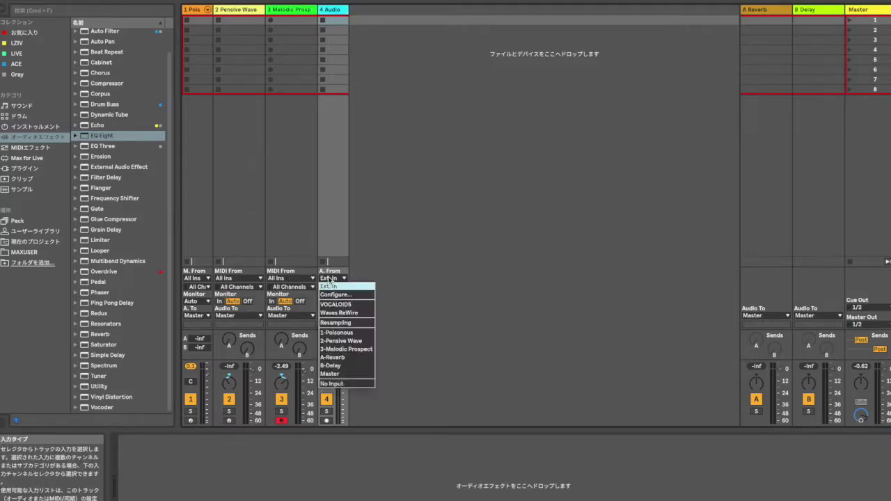
left_click(330, 280)
left_click_drag(349, 11, 379, 12)
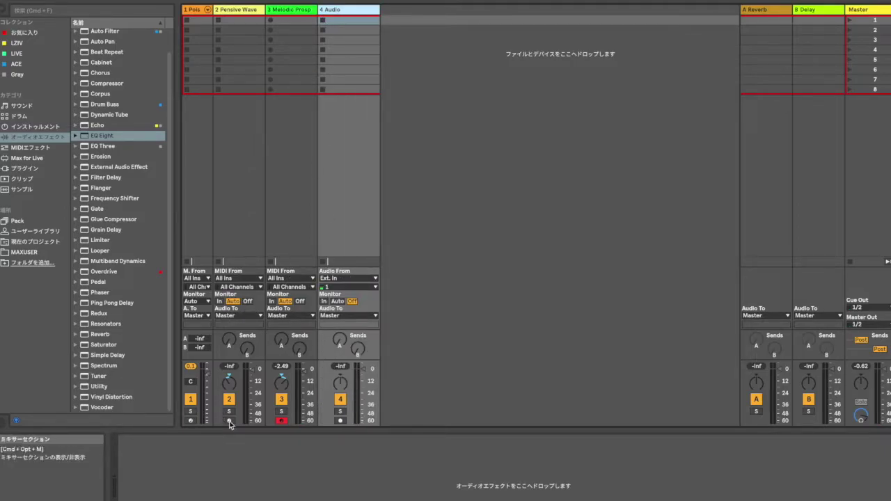
left_click(340, 421)
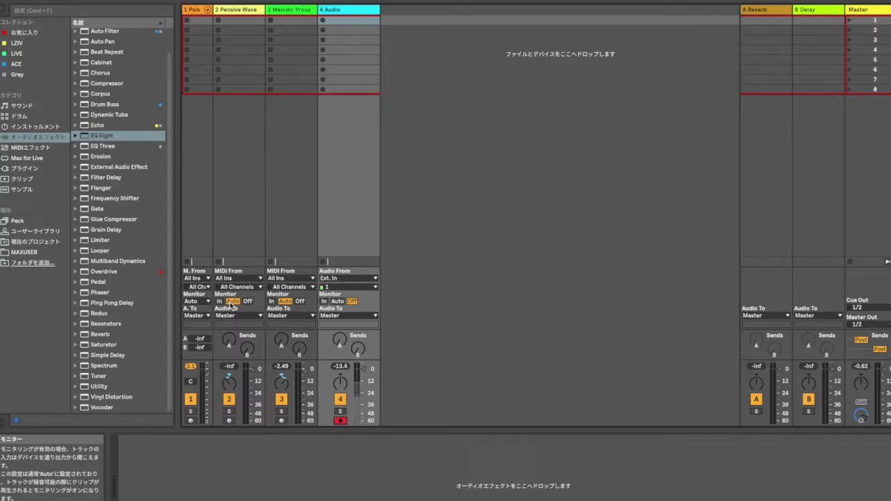
left_click(323, 22)
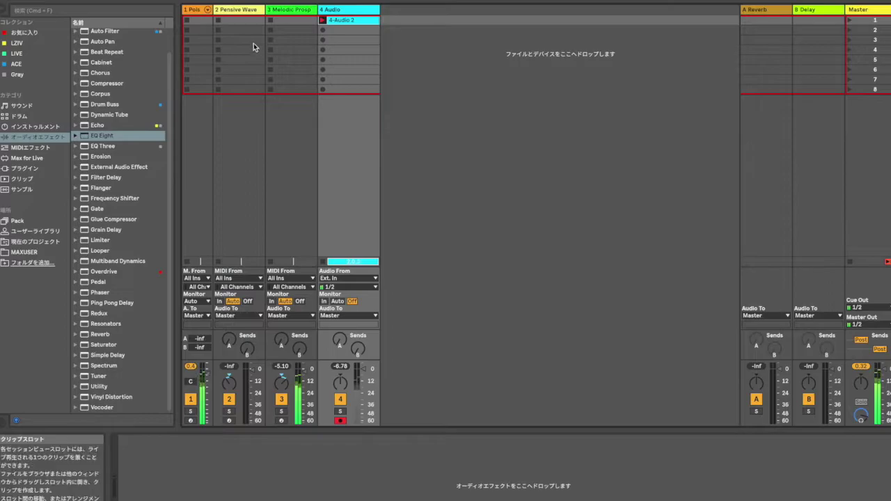
Review the device chains of the Poisonous, Pensive Wave and Melodic Prospect tracks while the recording runs
left_click(200, 13)
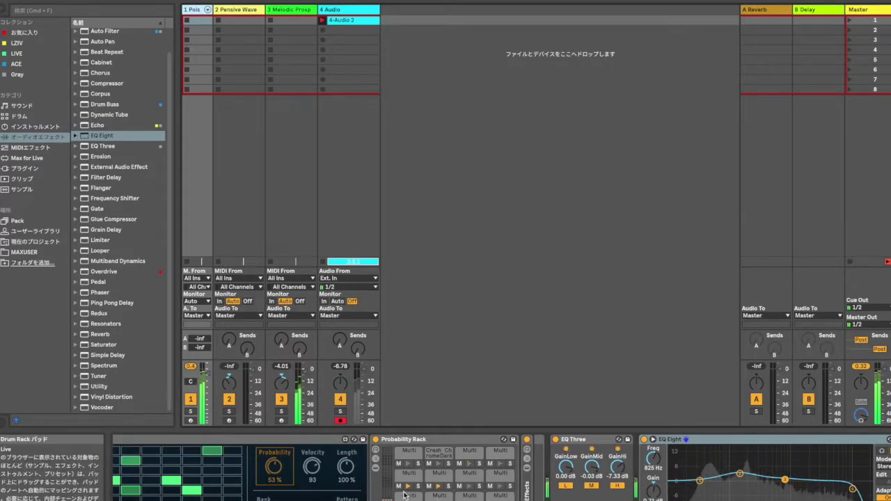
scroll(337, 484, "left", 5)
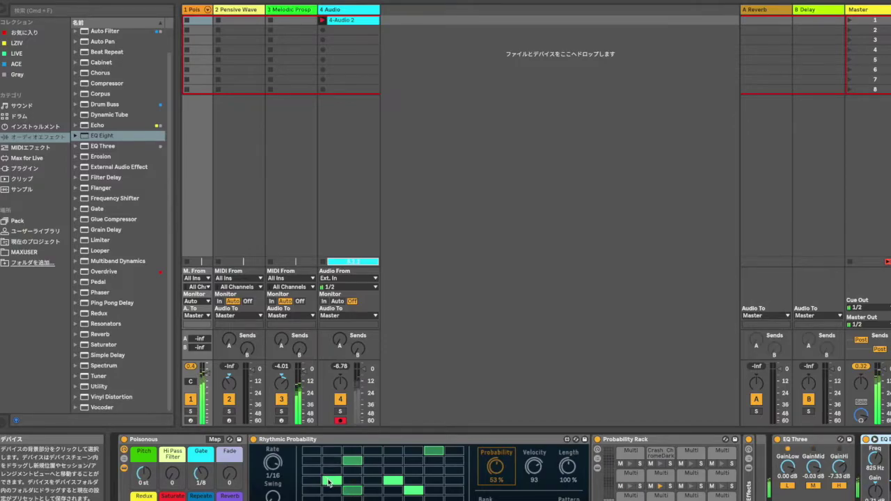
left_click(247, 10)
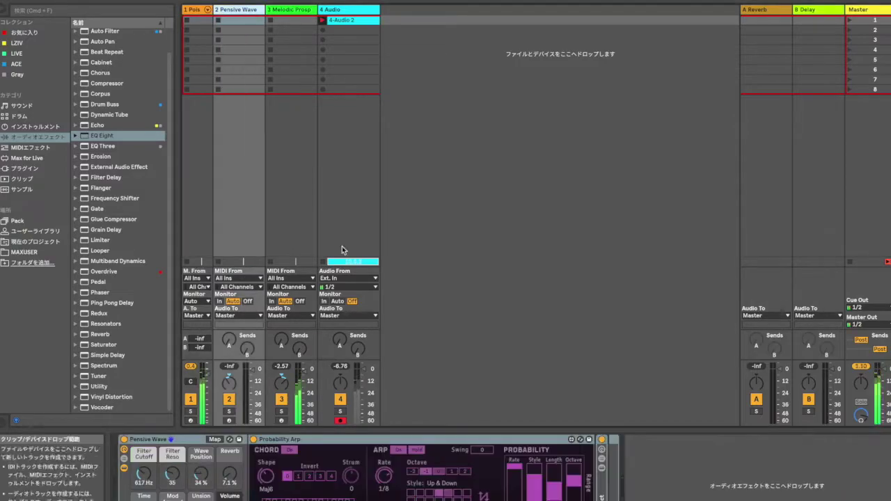
left_click(291, 10)
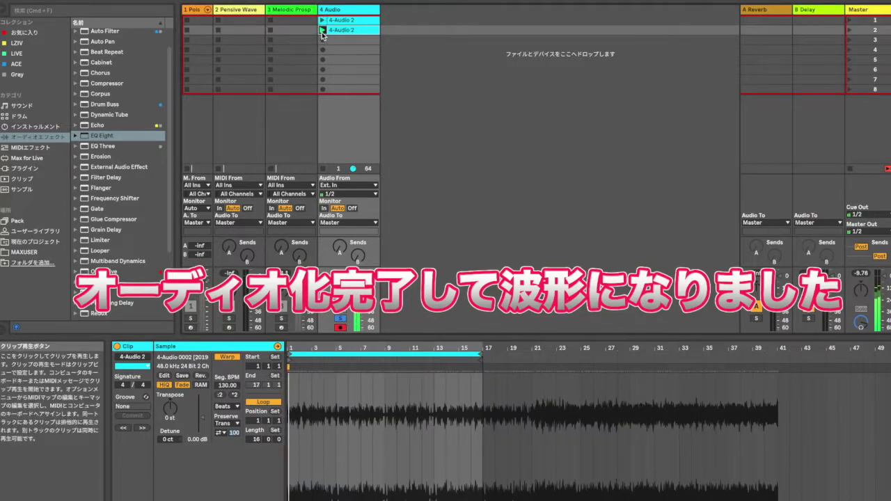
Set the second audio clip's loop to run from bar 17 to bar 21
left_click_drag(479, 355, 529, 356)
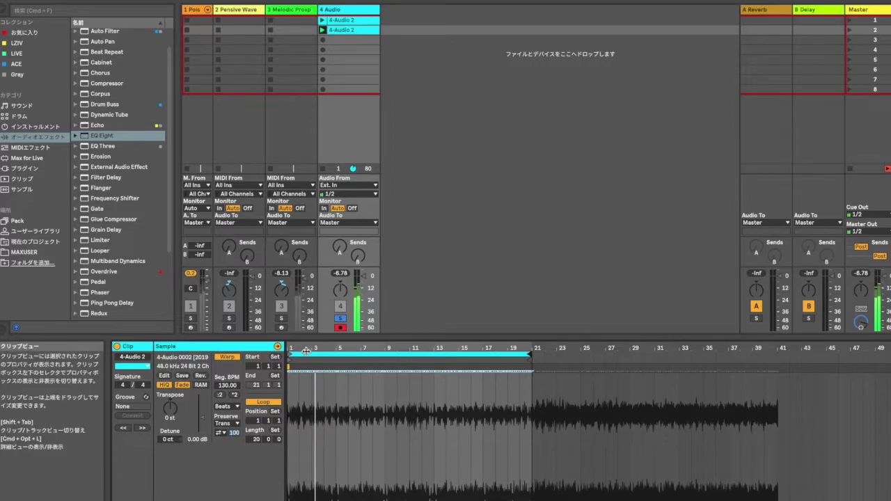
left_click_drag(289, 356, 486, 359)
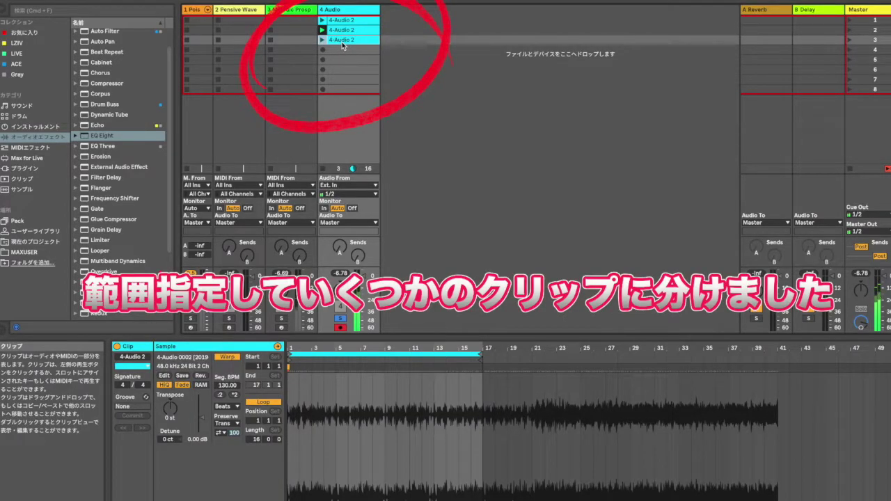
Duplicate the third audio clip into the fourth slot, loop the copy from bar 21 to bar 25, and launch it
key("super+d")
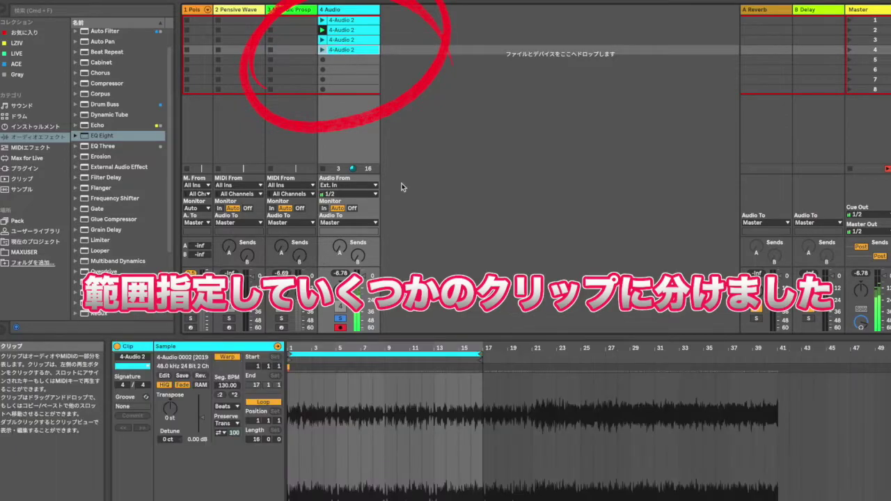
left_click_drag(479, 357, 578, 363)
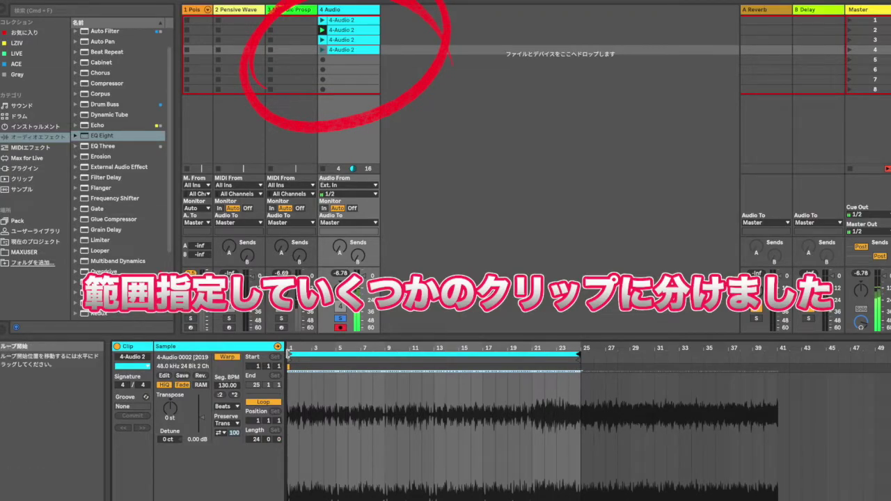
left_click_drag(288, 354, 538, 357)
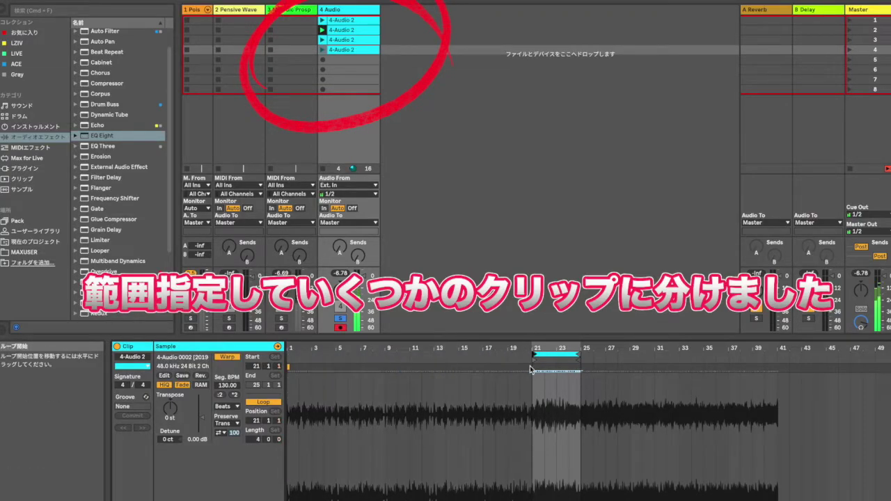
left_click(325, 40)
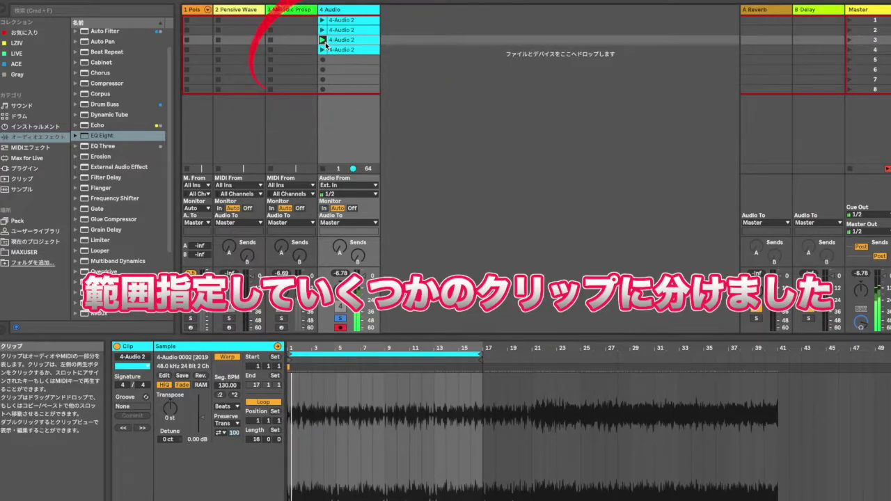
left_click(323, 51)
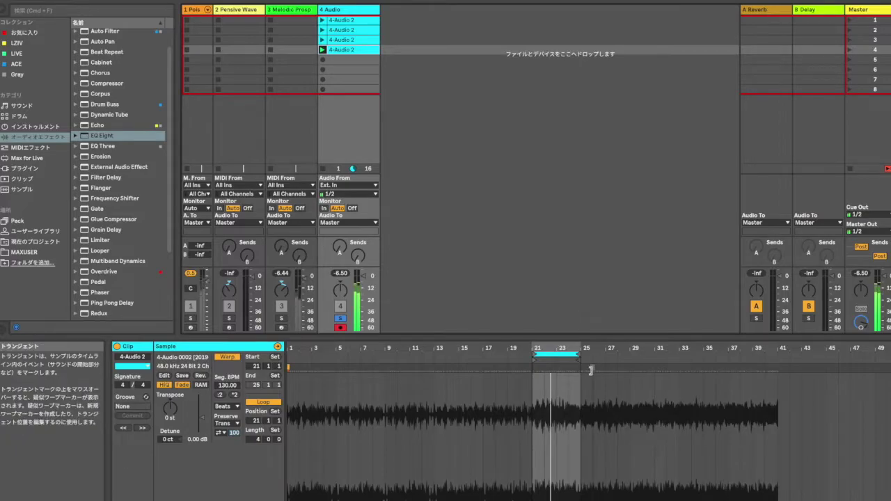
Move the third audio clip to the fifth slot and extend its loop end further into the recording
left_click(360, 42)
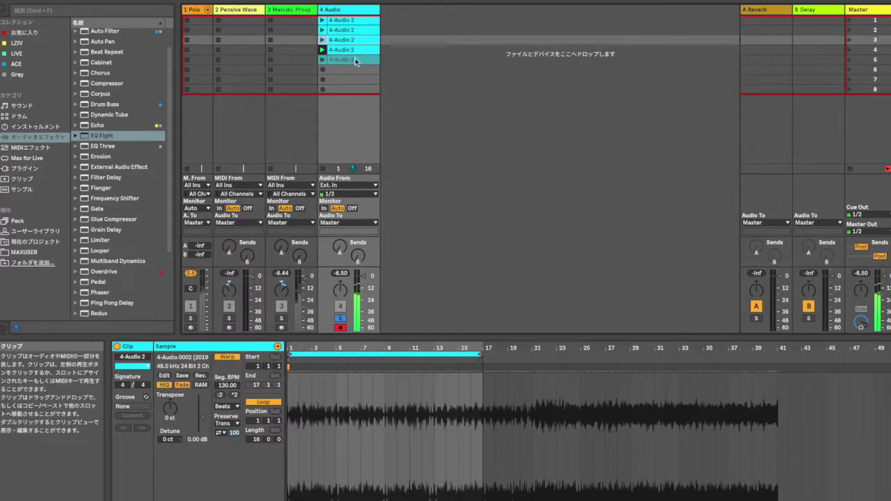
left_click_drag(356, 62, 356, 61)
left_click(351, 51)
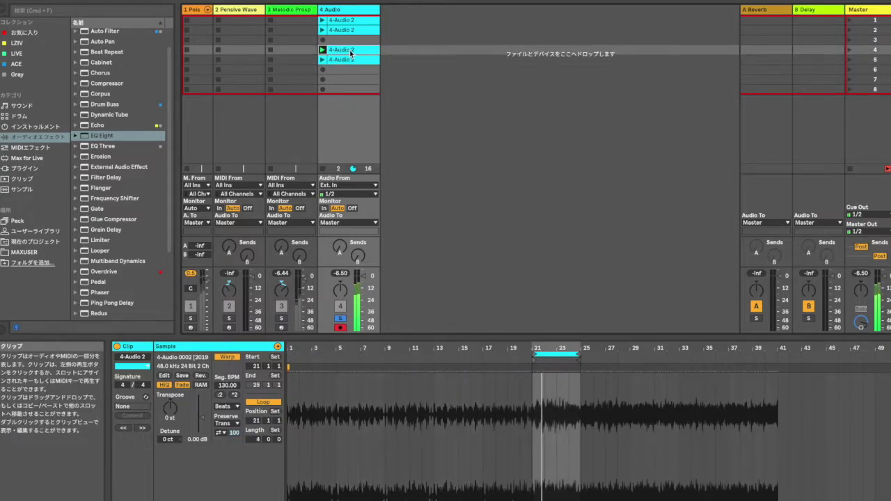
left_click(357, 61)
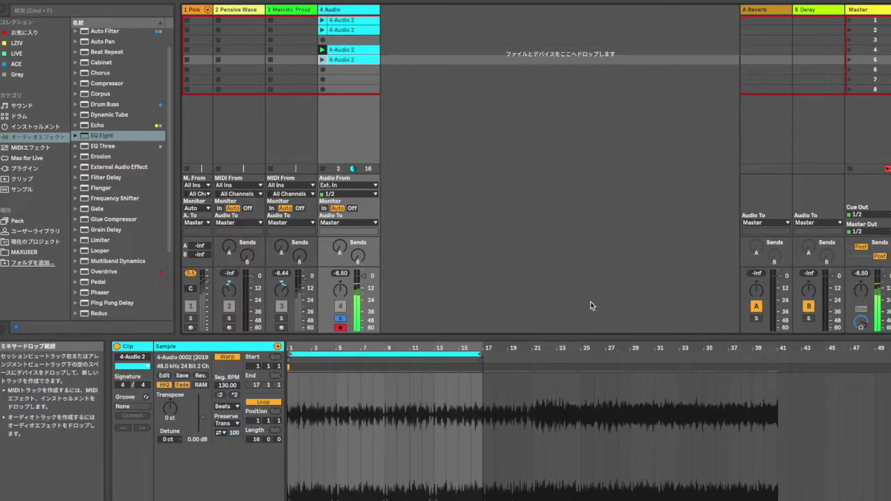
left_click_drag(483, 355, 709, 358)
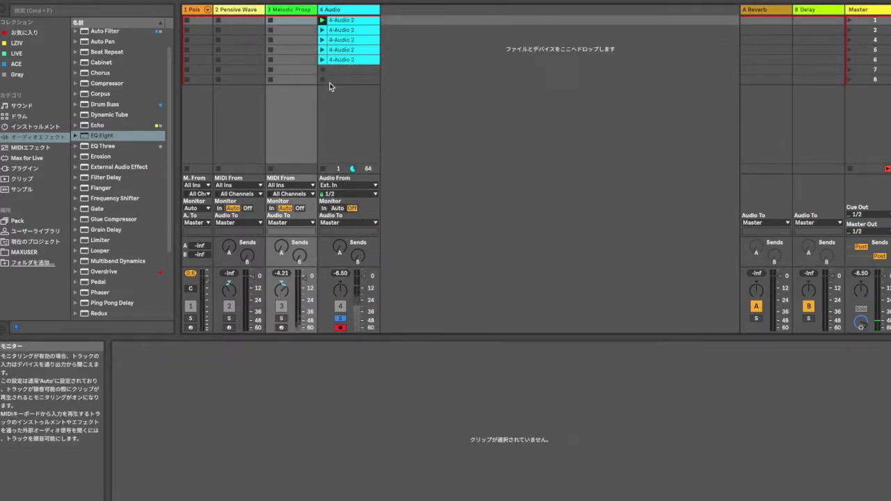
Freeze the Poisonous, Pensive Wave and Melodic Prospect tracks and narrow their columns
right_click(194, 10)
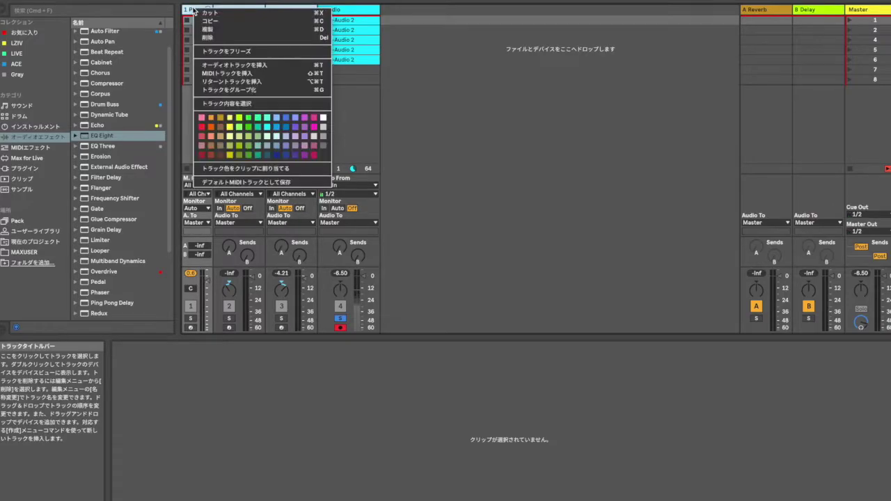
left_click(211, 51)
mouse_move(211, 10)
left_mouse_down()
mouse_move(201, 10)
mouse_move(222, 10)
mouse_move(213, 9)
left_mouse_up()
left_click(223, 10)
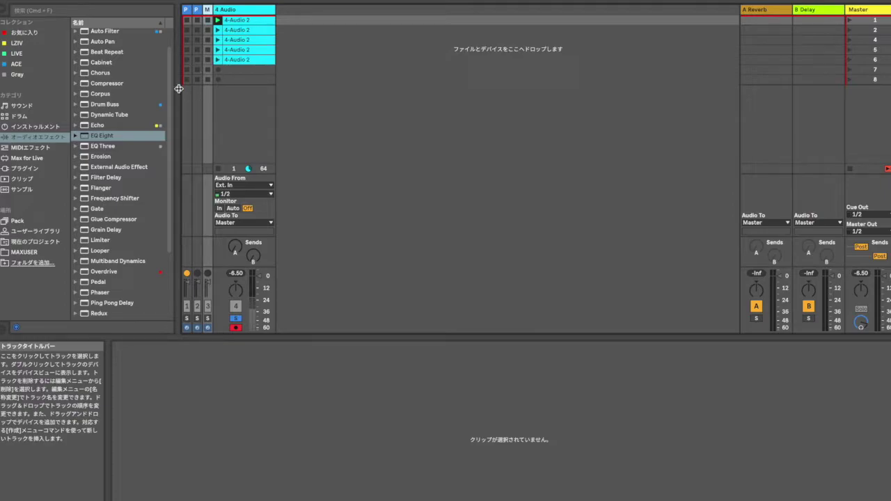
Examine the loop ranges of the five recorded clips on the audio track
left_click(239, 23)
left_click(240, 60)
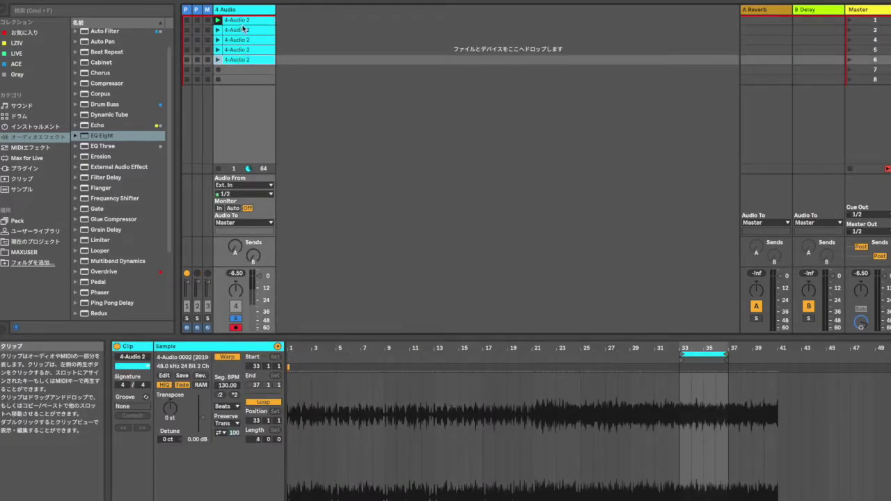
left_click(244, 23)
left_click(244, 31)
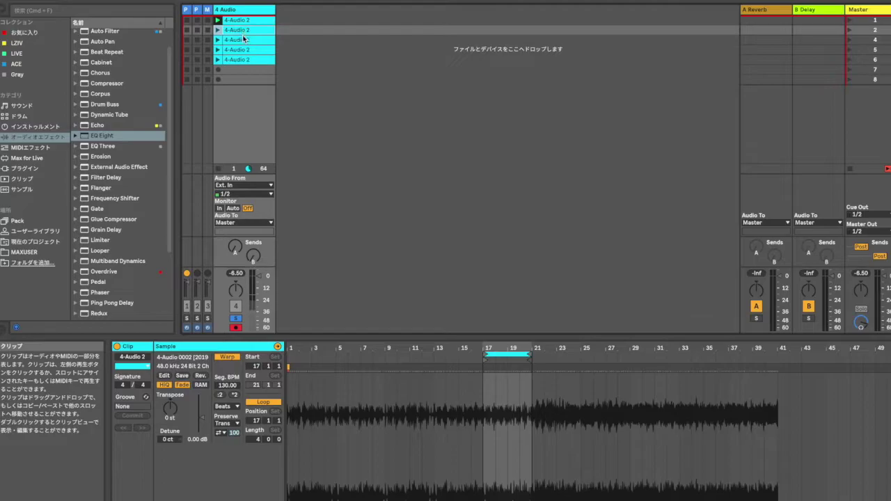
left_click(244, 40)
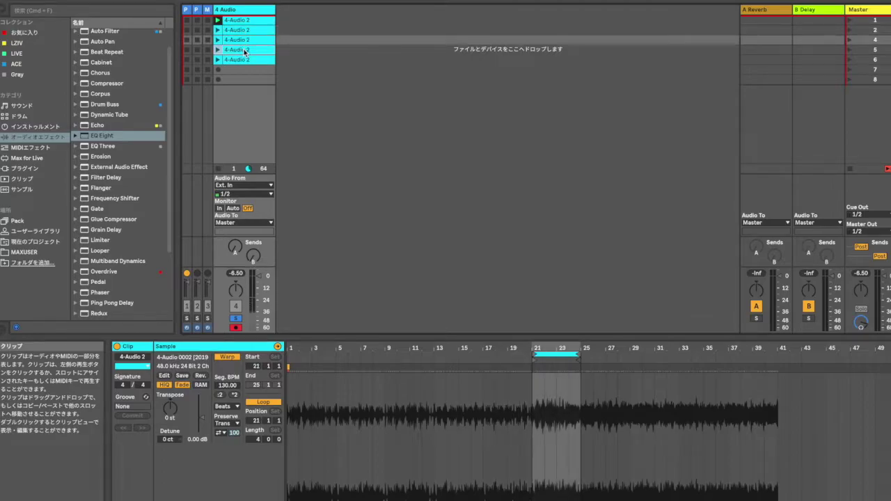
left_click(244, 50)
left_click(244, 60)
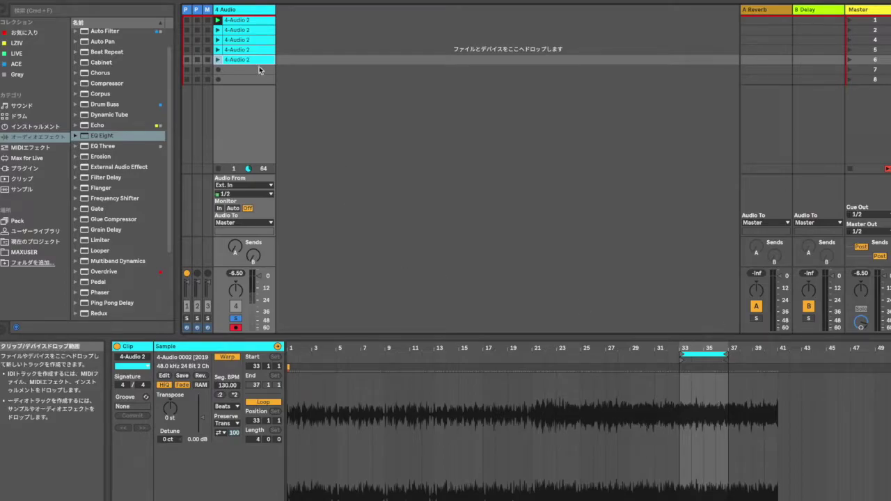
left_click(259, 36)
left_click(259, 41)
left_click(258, 50)
left_click(253, 59)
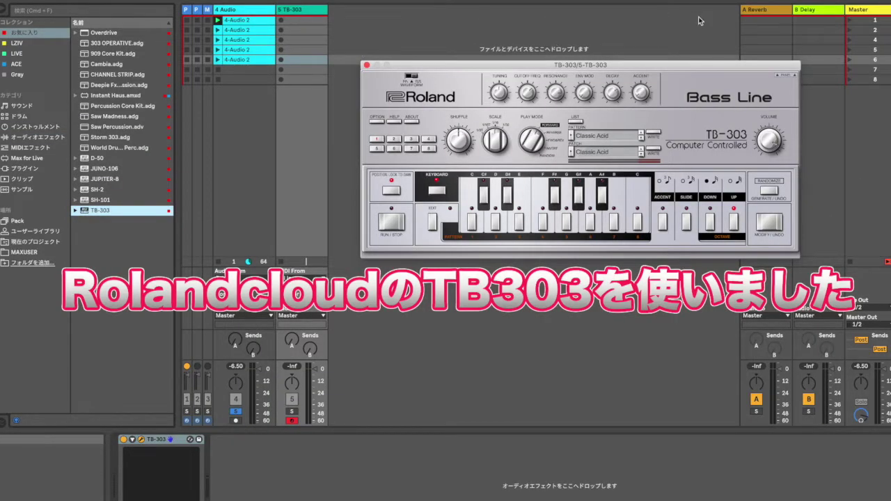
Launch scene 1 and end the audio track's solo so it plays together with the TB-303 track
left_click(849, 21)
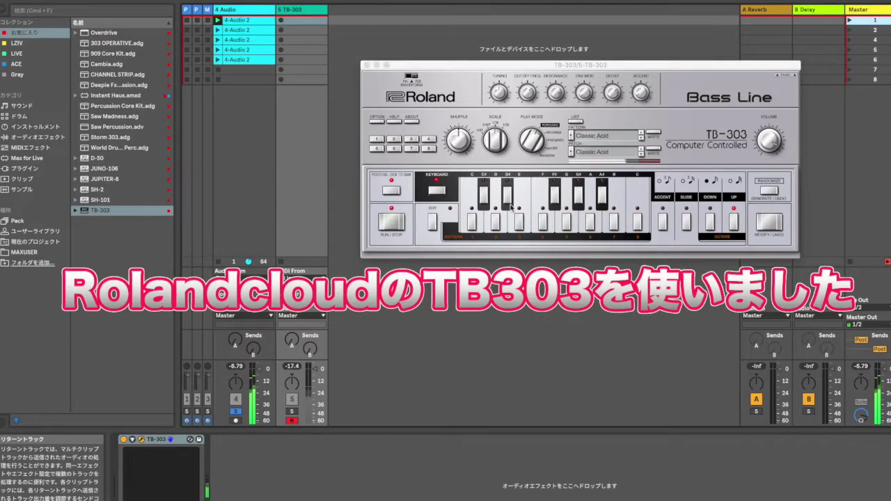
left_click(235, 414)
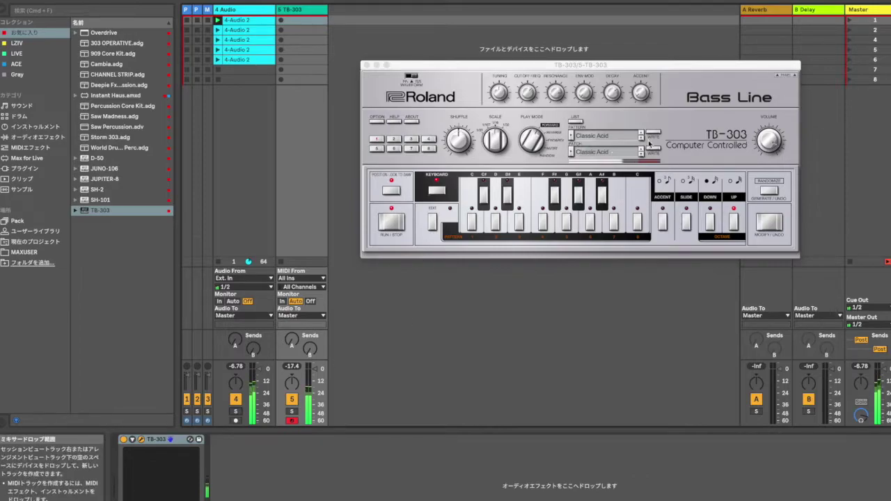
Select the TB-303's Clean Trance pattern, adjust its resonance, and open the pattern editor
left_click(641, 139)
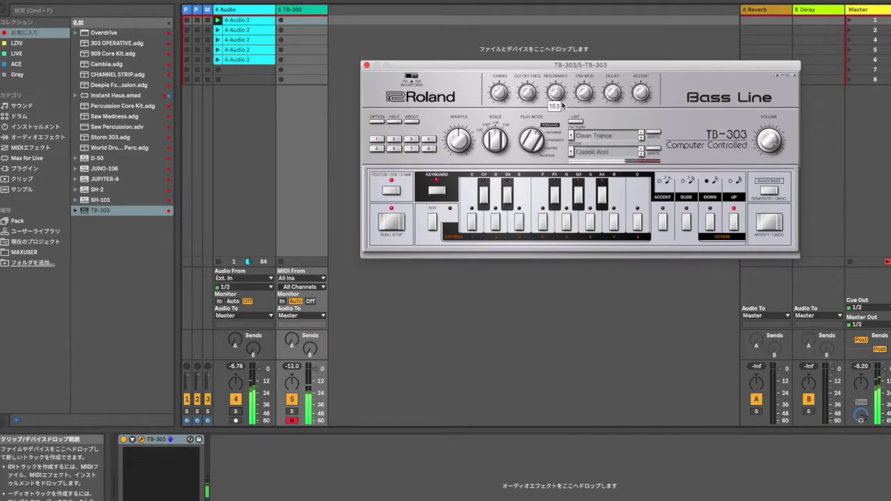
left_click_drag(568, 59, 581, 89)
left_click(432, 221)
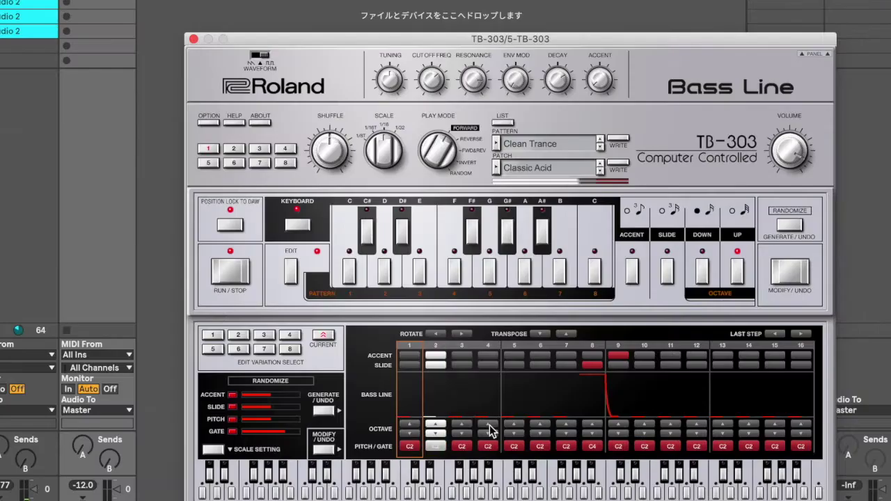
Raise step 4 of the TB-303 pattern by octaves to C4
left_click(567, 325)
left_click(566, 325)
left_click(566, 325)
left_click(491, 431)
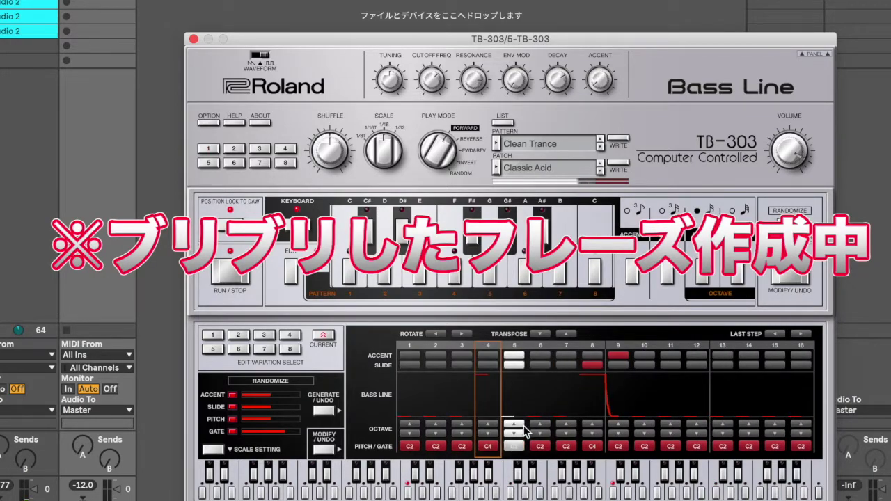
Try octave shifts on step 11 of the TB-303 pattern, leaving it at C2, and add accents to steps 11 and 14
left_click(671, 433)
left_click(671, 434)
left_click(670, 423)
left_click(671, 423)
left_click(671, 357)
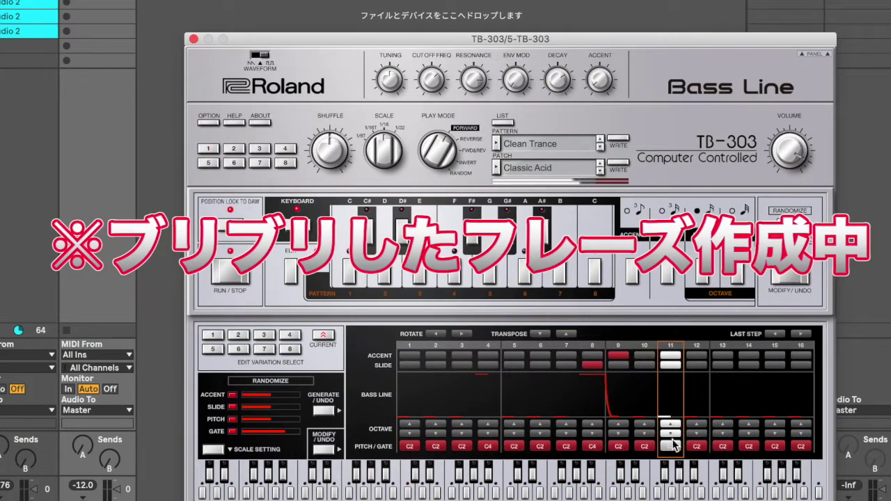
left_click(749, 356)
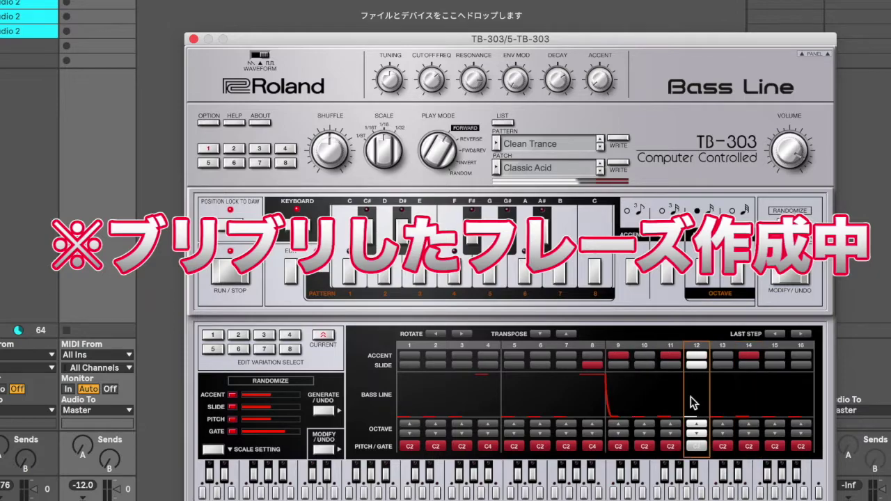
Set the pitch of step 11 in the TB-303 pattern to D#3
left_click(670, 433)
left_click(671, 424)
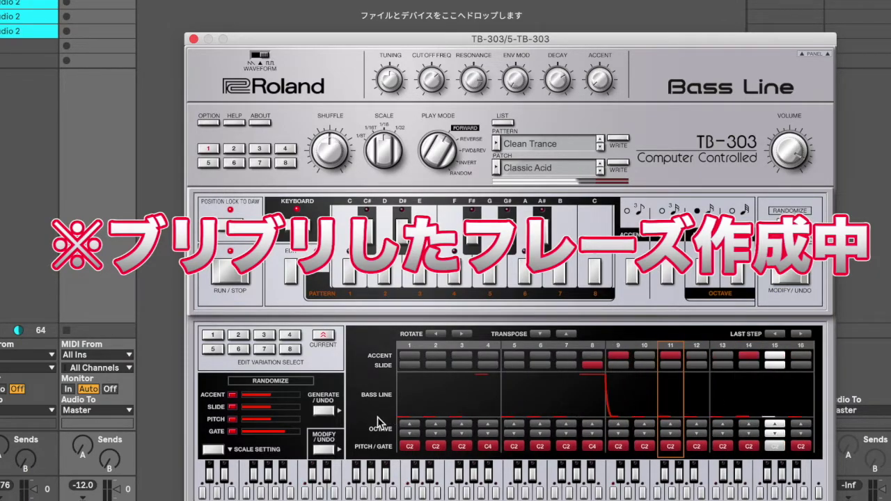
left_click(532, 468)
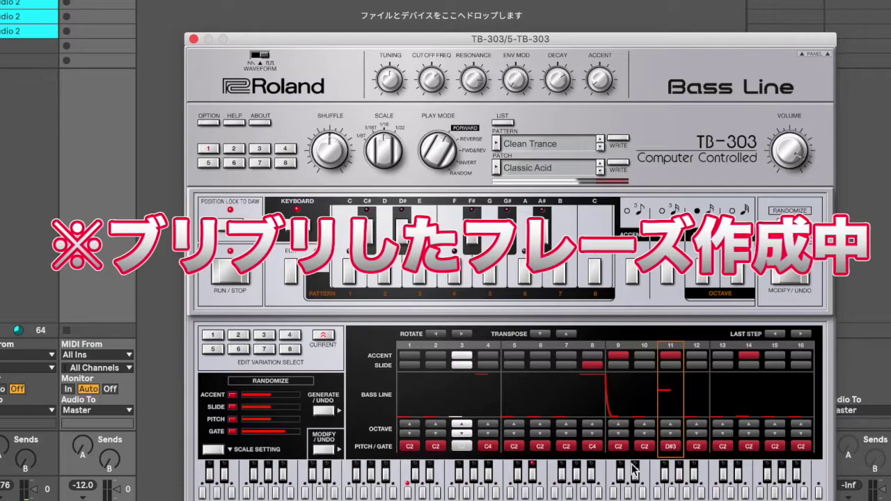
Set step 13 of the TB-303 pattern to C#3, and step 4 to G#2 with an accent
left_click(722, 348)
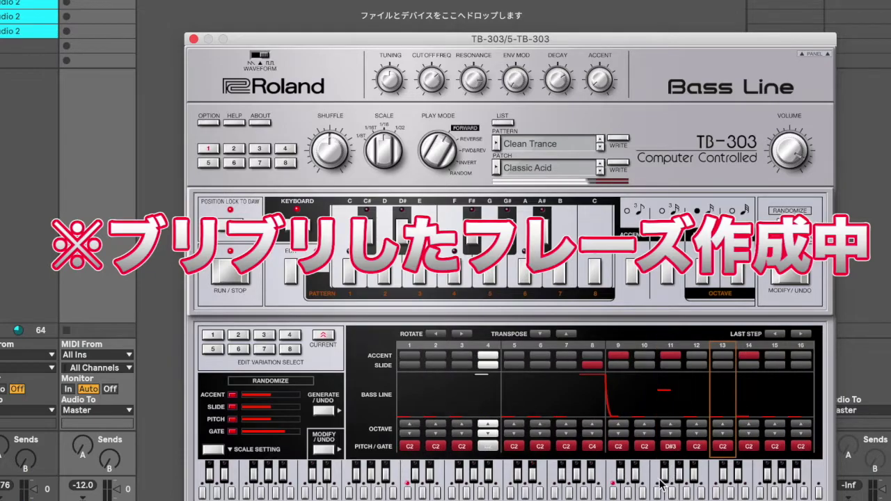
left_click(518, 475)
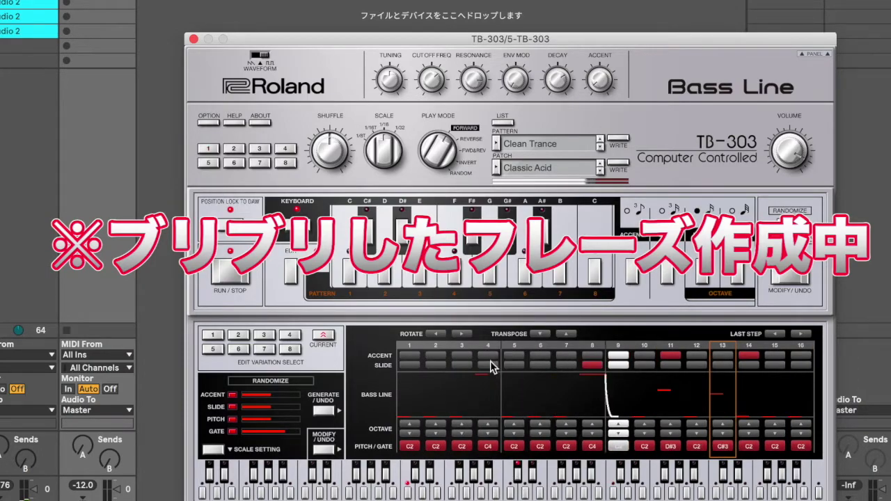
left_click(489, 392)
left_click(489, 361)
left_click(475, 479)
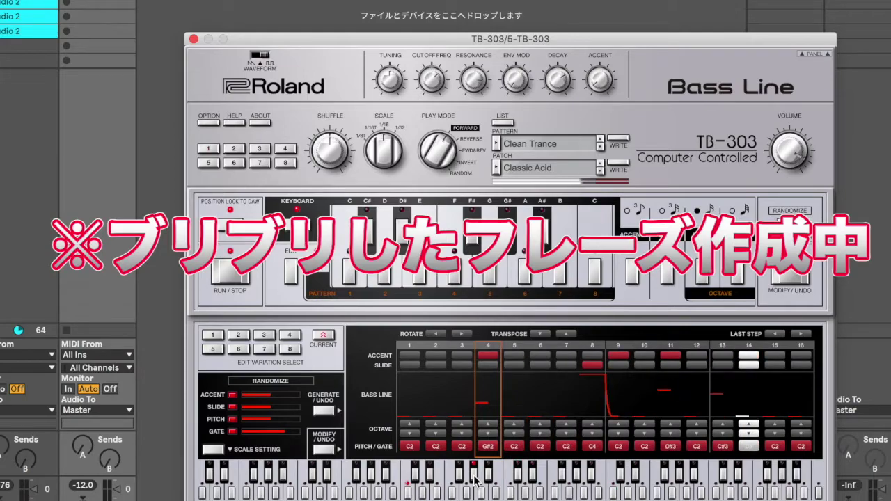
Set step 6 of the TB-303 pattern to C#3 with accent and slide, and add a slide to step 16
left_click(541, 347)
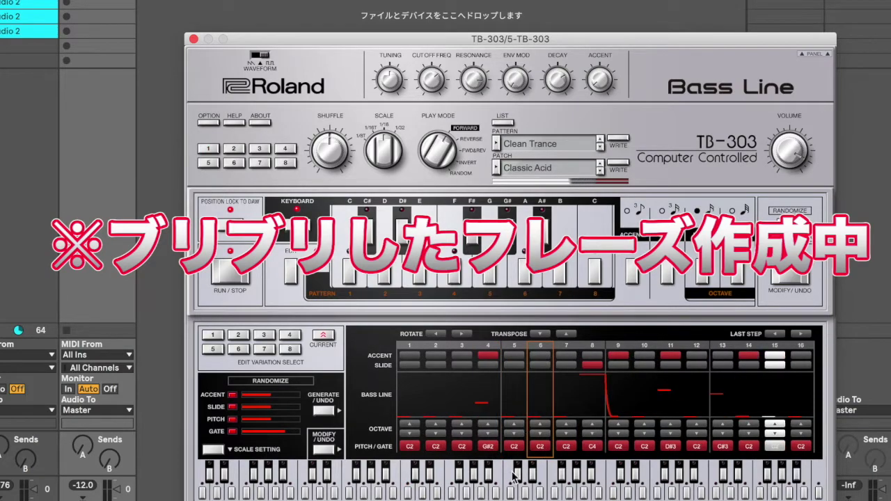
left_click(518, 472)
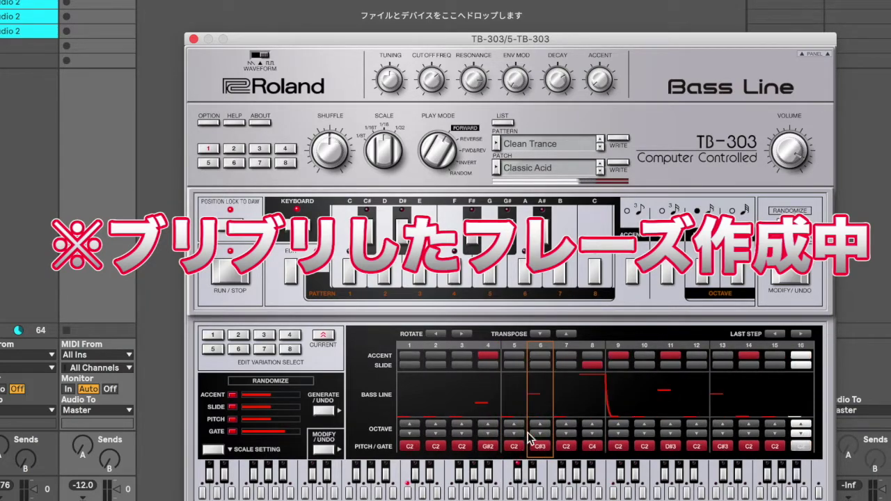
left_click(540, 364)
left_click(540, 355)
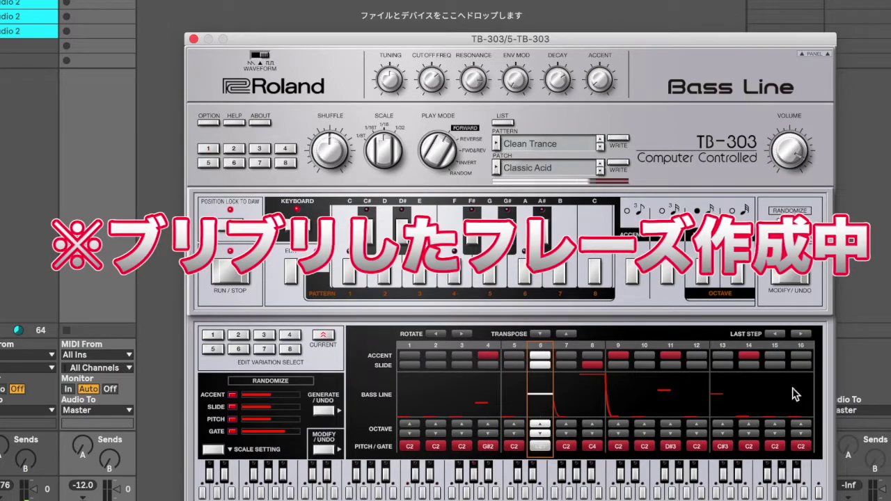
left_click(801, 366)
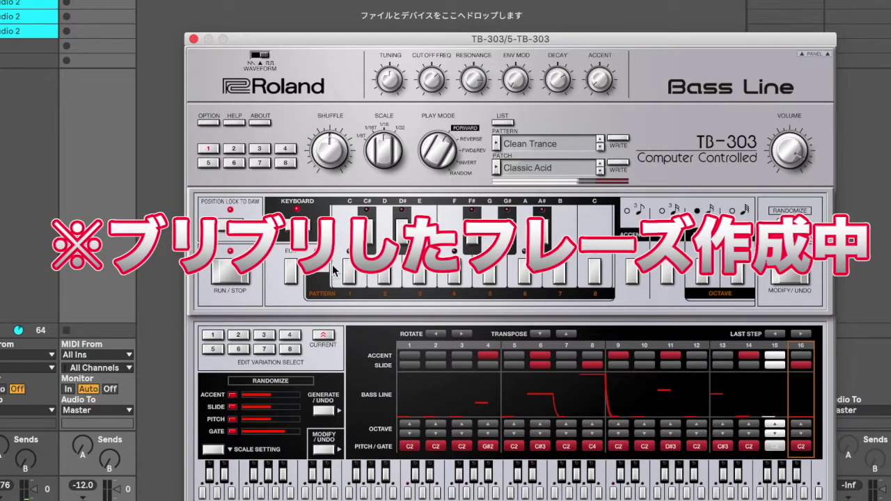
left_click_drag(475, 82, 490, 142)
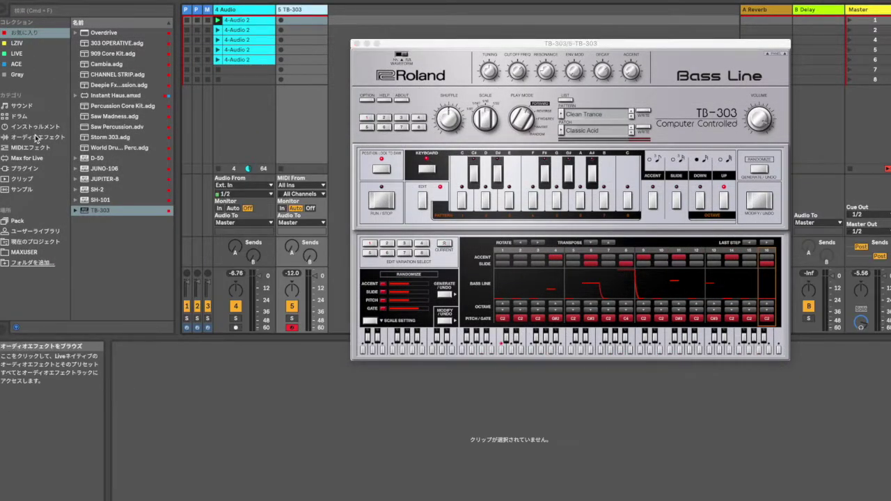
Add an Overdrive effect to the TB-303 track and set its filter to 1.11 kHz and 8.29 while the pattern plays
left_click(37, 139)
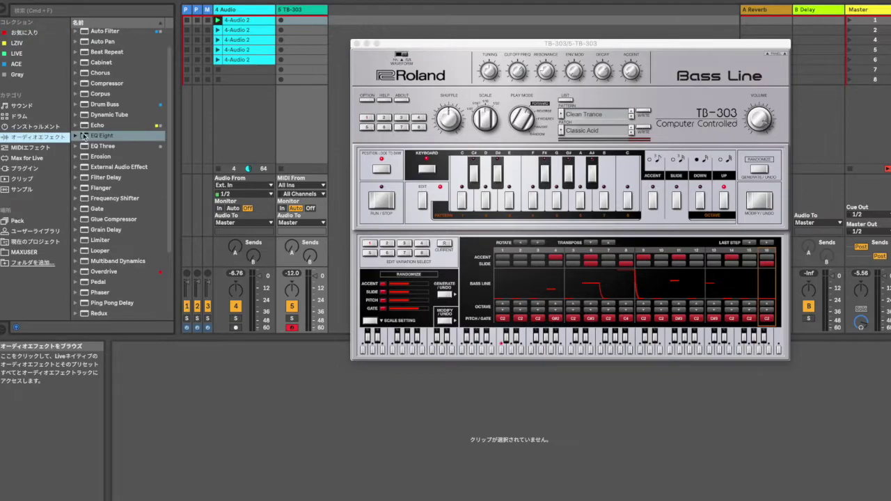
left_click(103, 273)
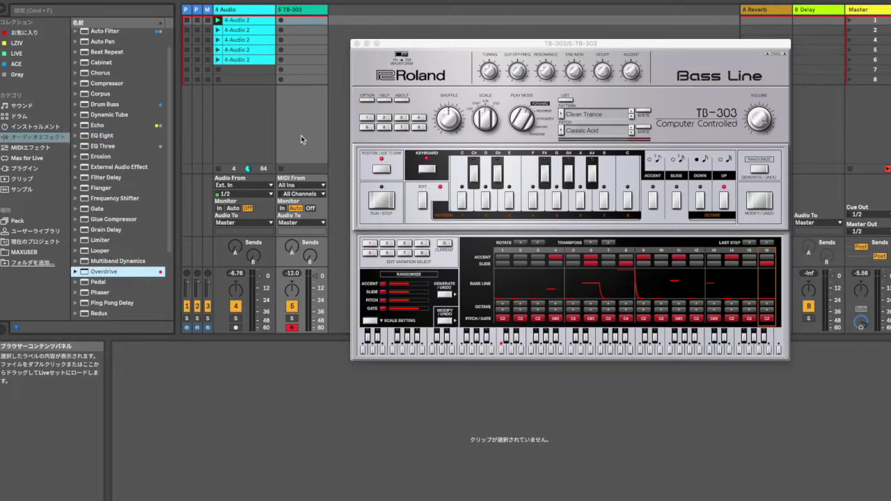
key("Return")
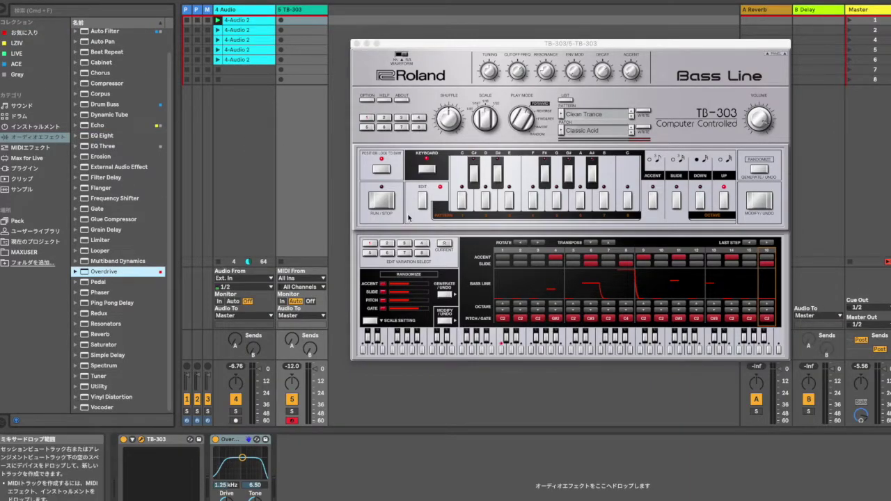
left_click(383, 202)
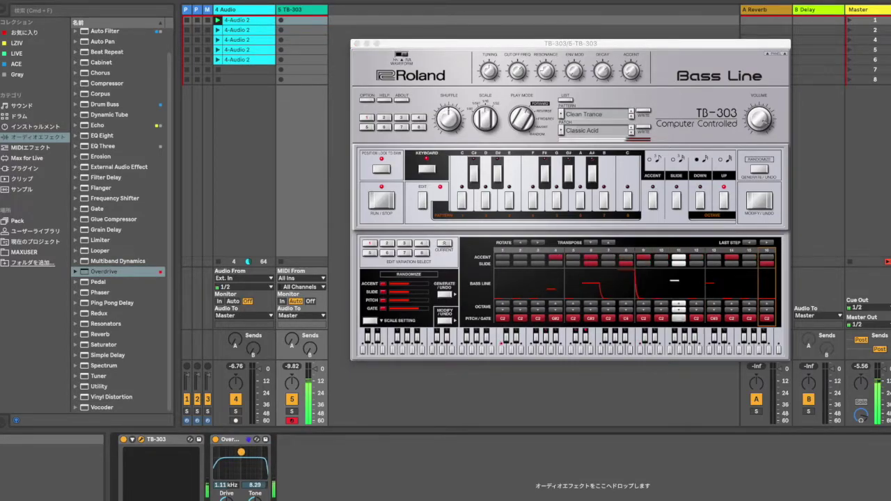
left_click(387, 205)
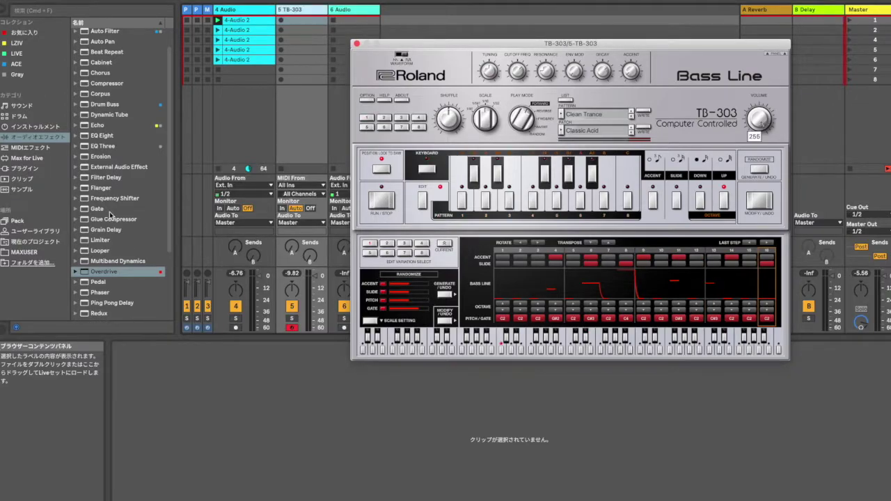
Add a Compressor after the Overdrive with threshold -3.54 dB, attack 0.08 ms and release 53.6 ms, and adjust its ratio
left_click(103, 278)
scroll(103, 280, "up", 2)
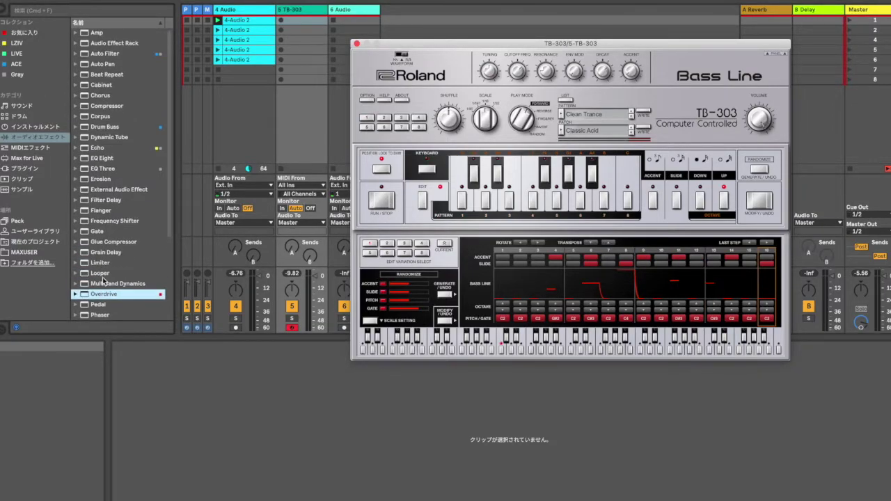
left_click(100, 107)
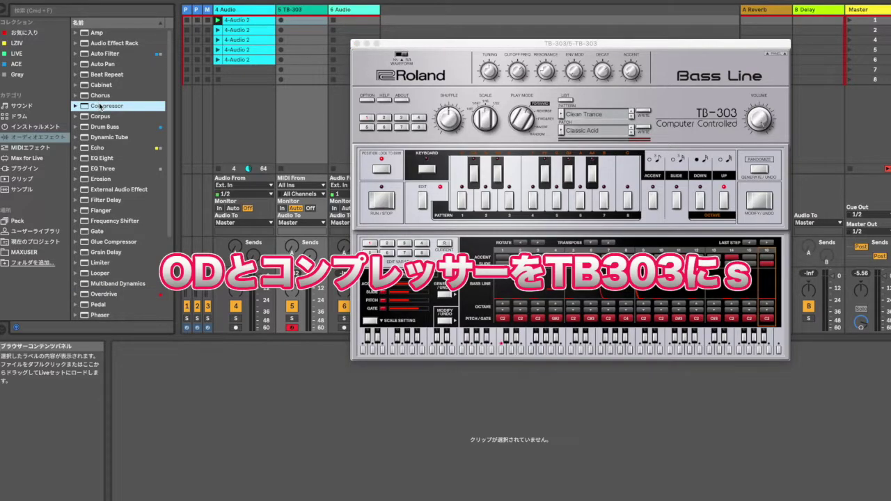
left_click_drag(293, 62, 294, 64)
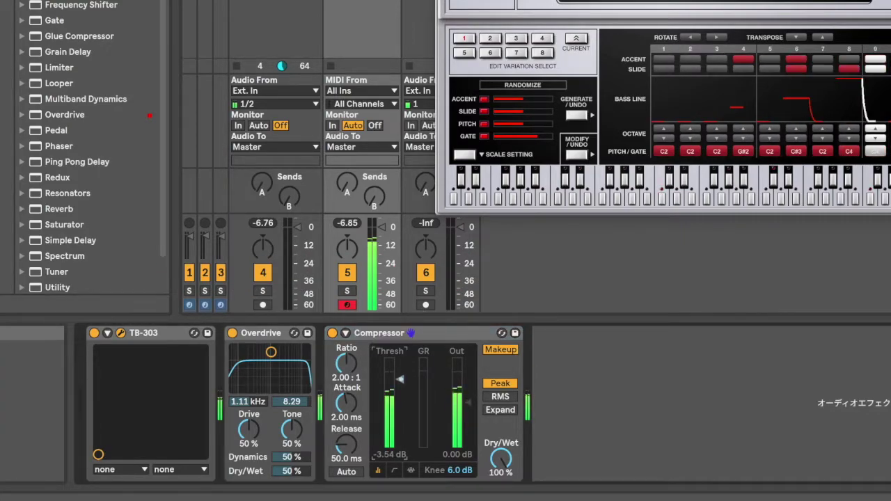
left_click_drag(346, 408, 346, 450)
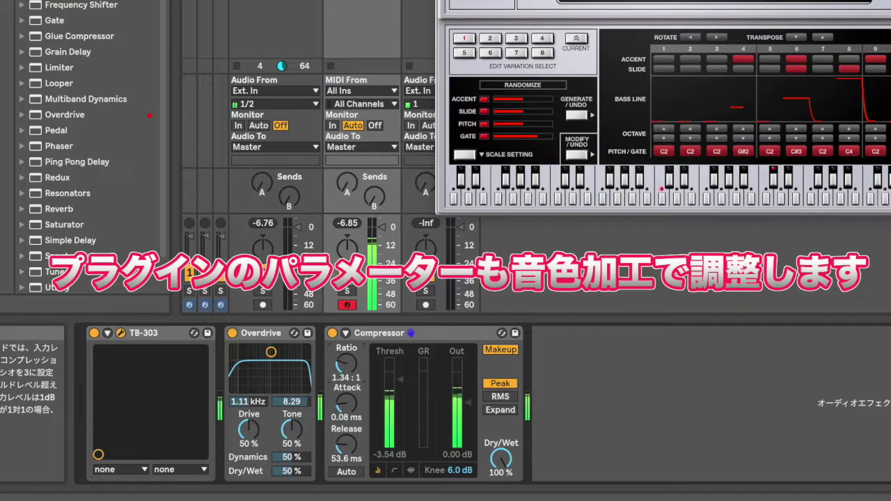
left_click_drag(346, 363, 346, 357)
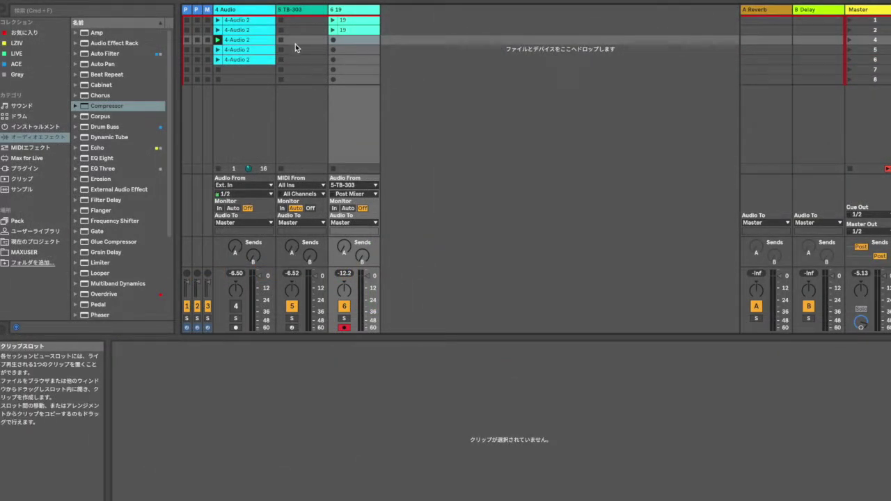
Start the TB-303's sequencer and move its window clear of the session tracks
left_click(297, 9)
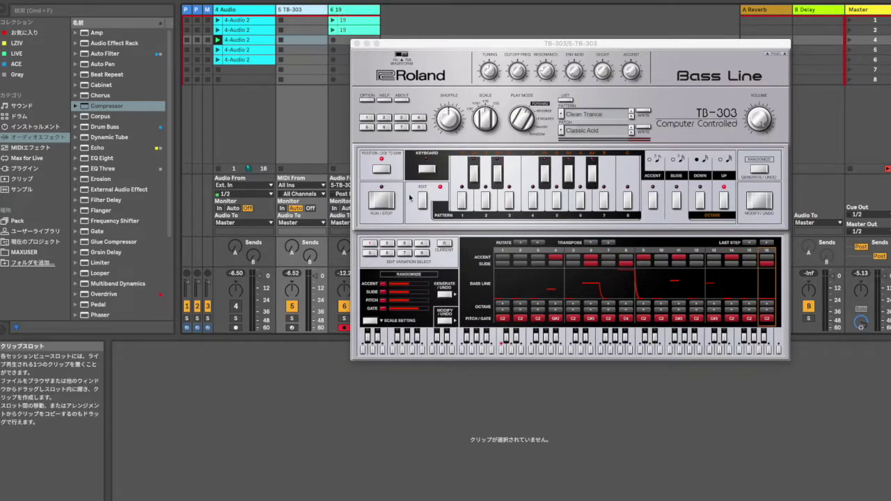
left_click(381, 203)
left_click_drag(423, 44, 578, 18)
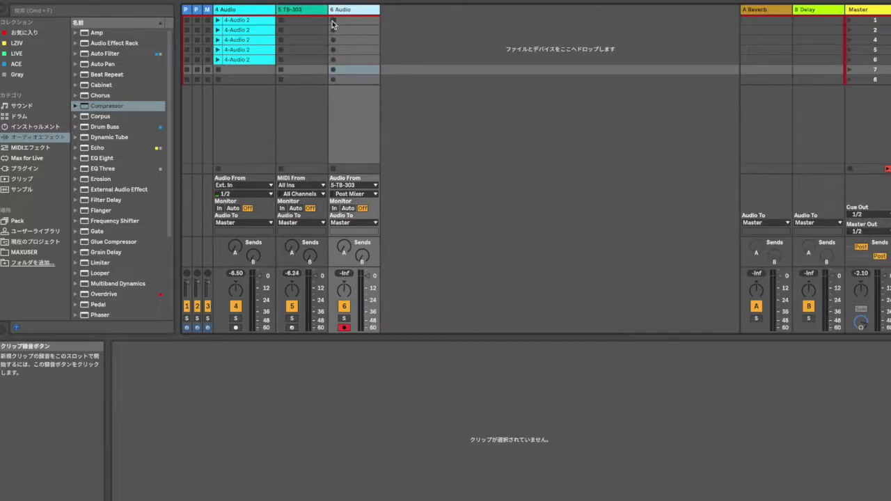
Record the TB-303's output as a 16-bar audio clip in the first slot of track 6
left_click(332, 23)
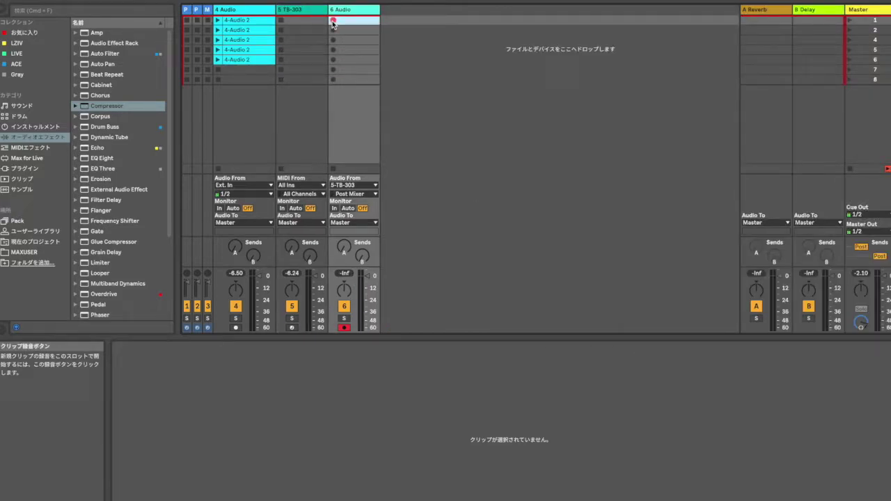
left_click(332, 22)
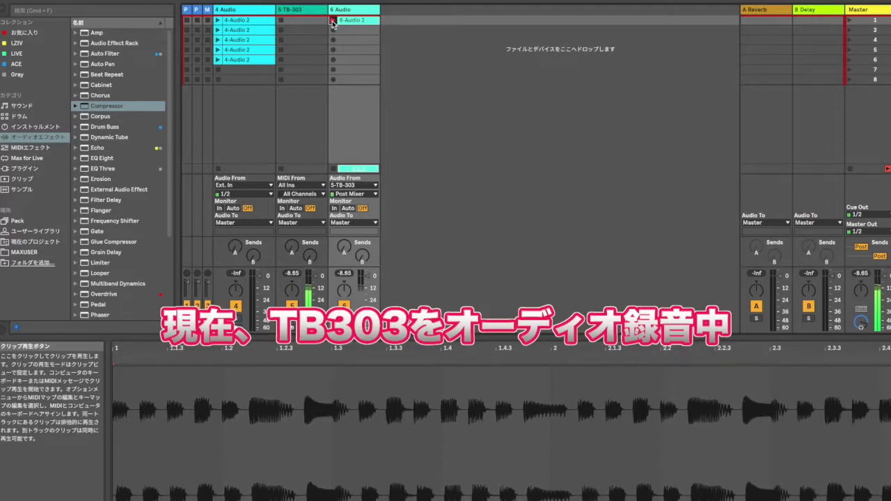
key("Left")
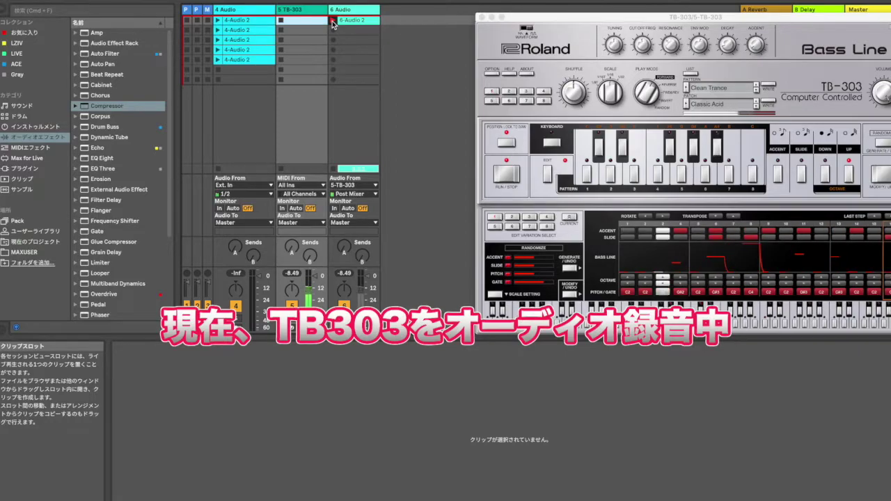
left_click(333, 20)
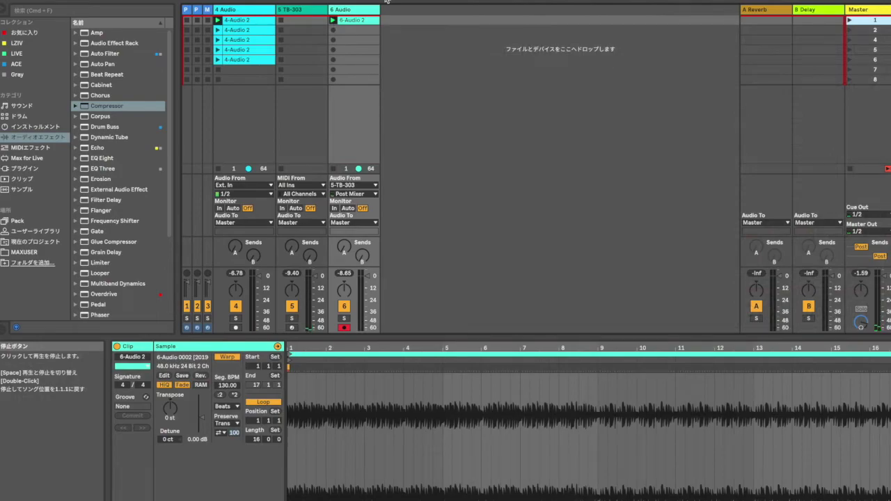
Play the recorded bass clip together with the second and third drum clips on track 4 to audition the combinations
left_click(373, 0)
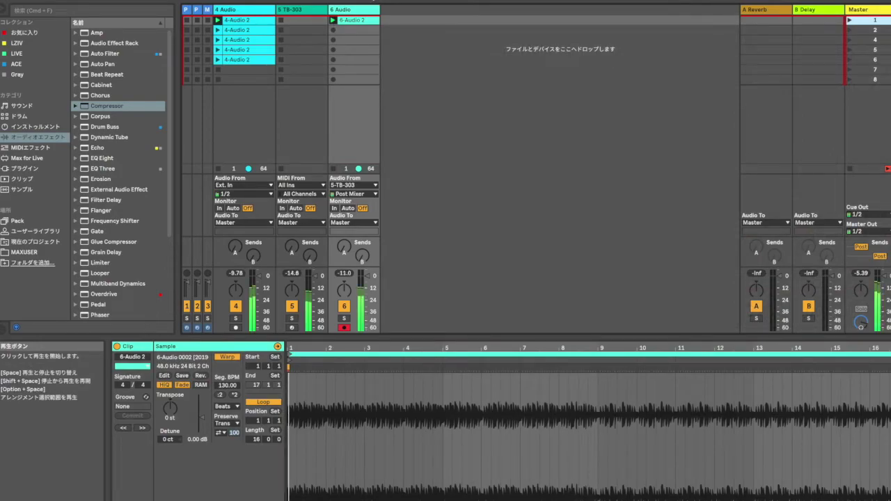
left_click(216, 32)
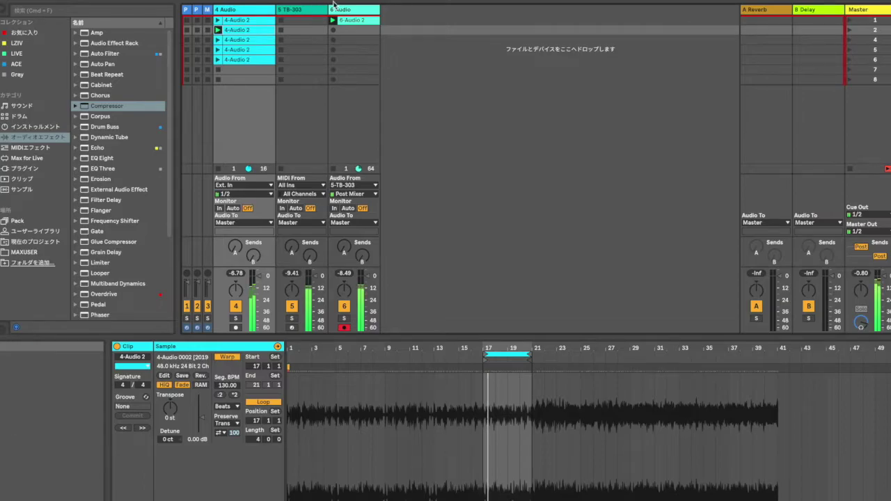
left_click(356, 22)
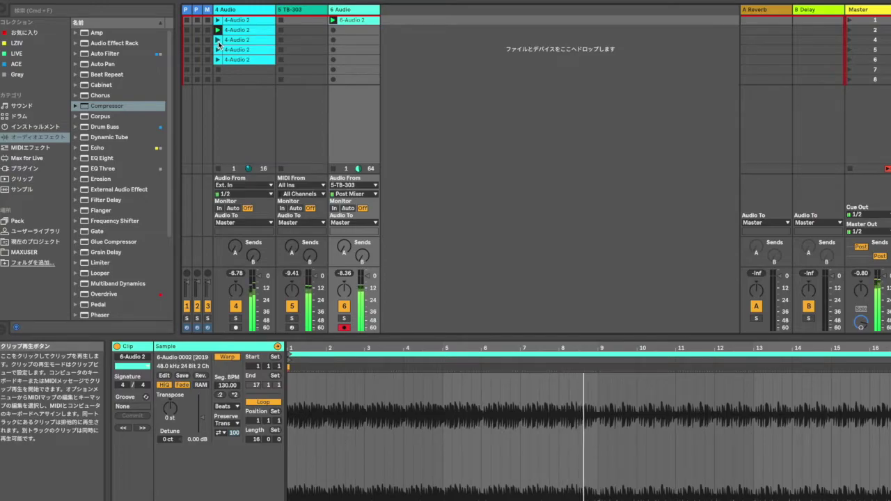
left_click(219, 43)
left_click(219, 44)
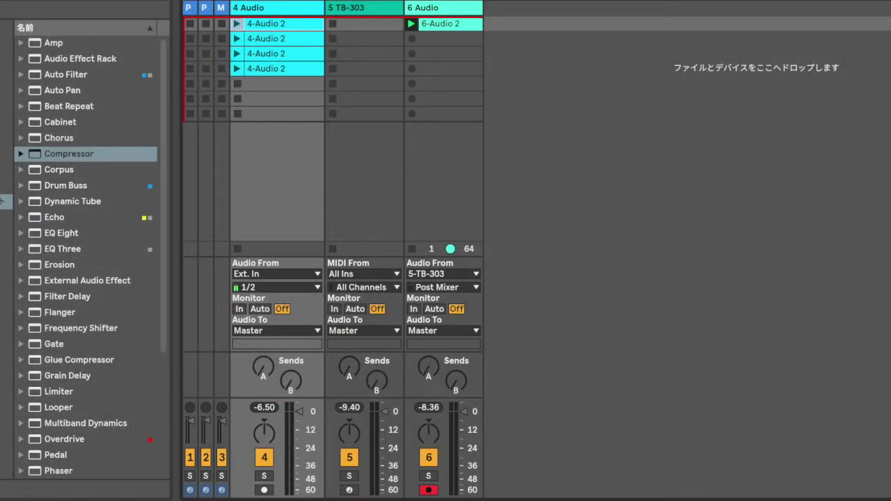
Record a performance of the bass clip and changing drum clips into the arrangement, starting from the first drum clip
key("Tab")
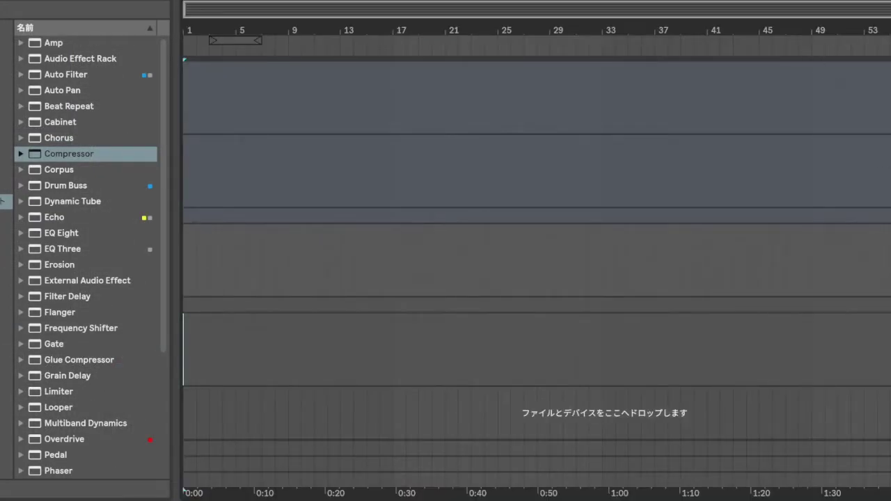
key("Tab")
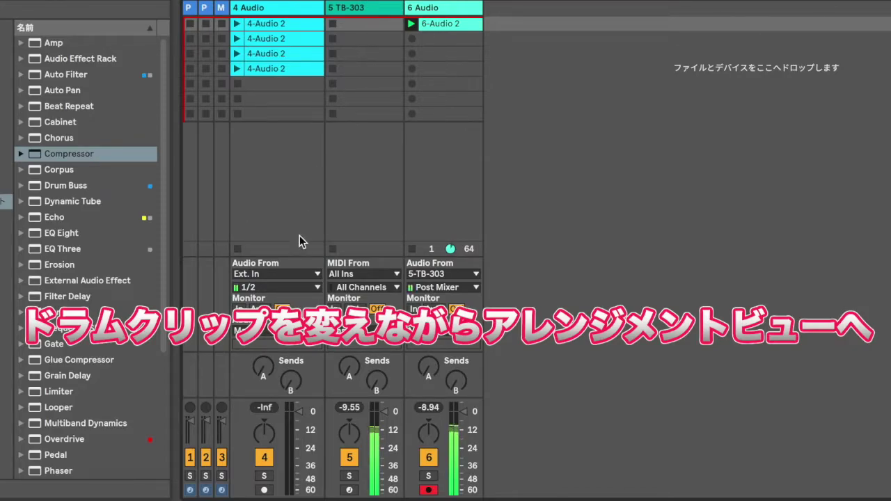
left_click(238, 24)
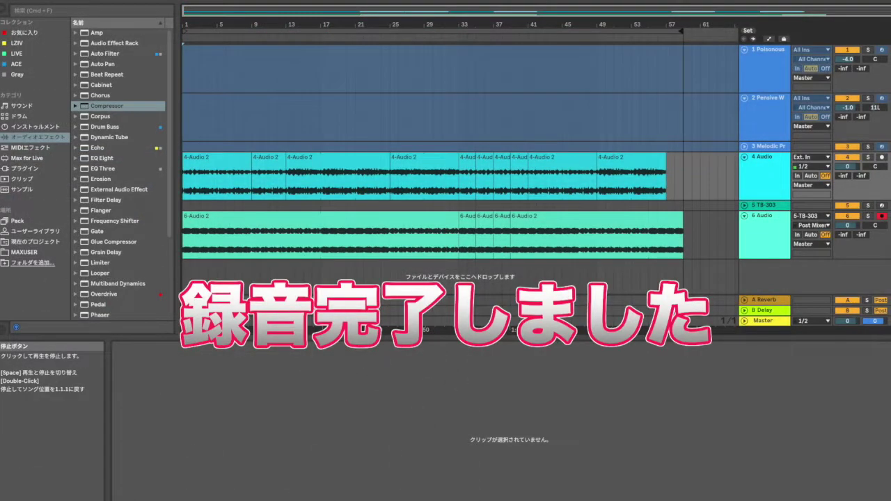
Play the arrangement, briefly solo audio track 6, and mute the TB-303 track and track 3
left_click(372, 0)
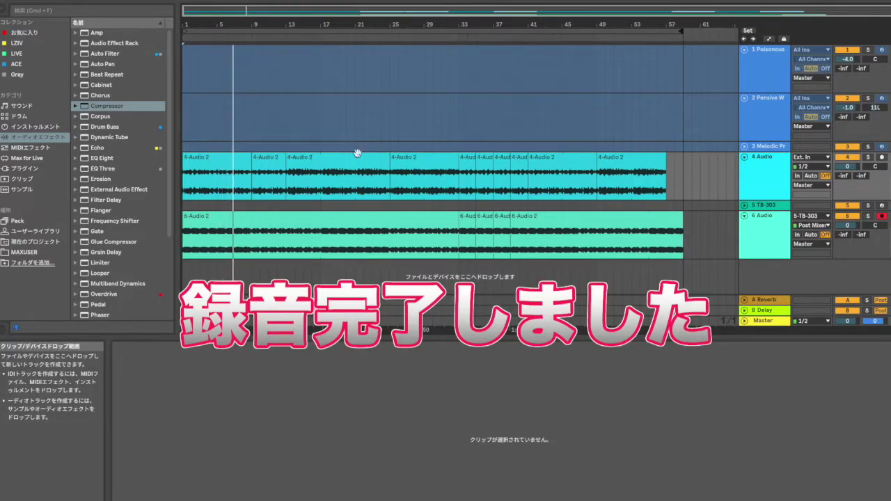
left_click(869, 216)
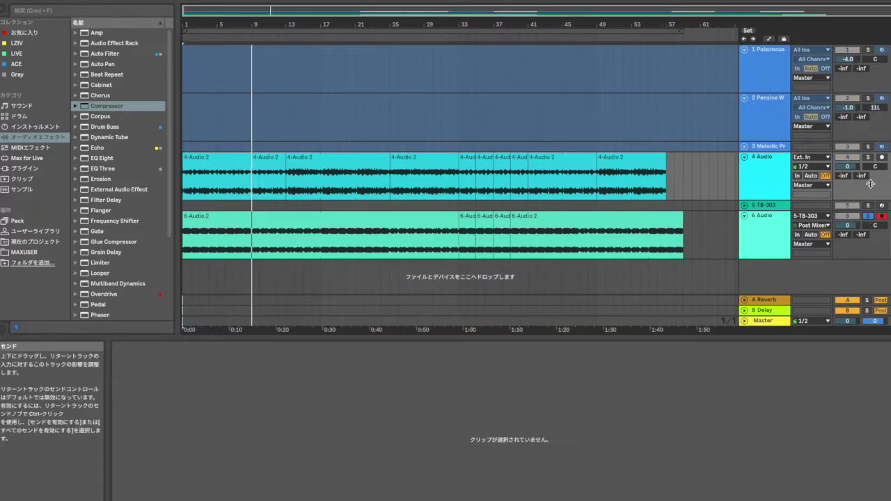
left_click(869, 216)
left_click(851, 206)
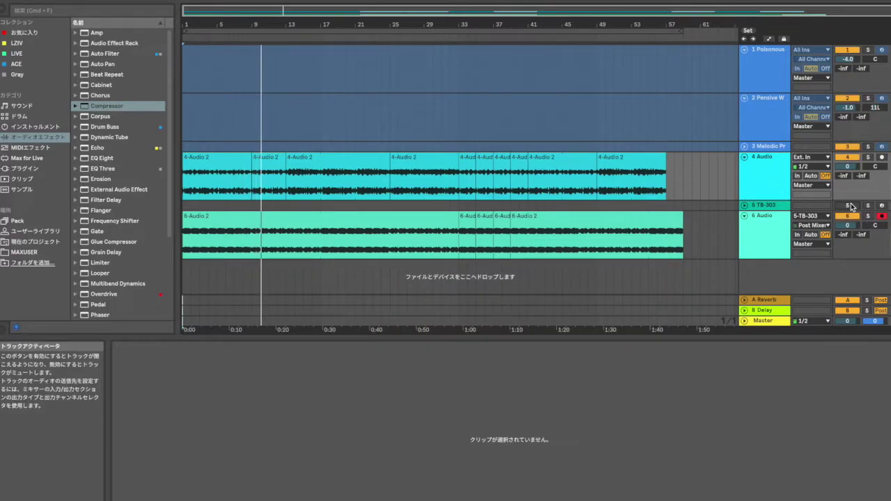
left_click(848, 147)
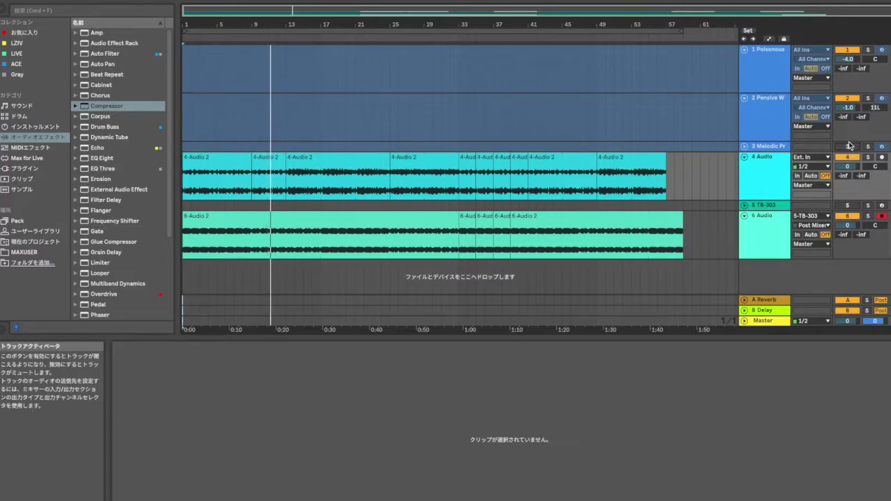
Mute MIDI tracks 1 and 2 so only the recorded audio tracks 4 and 6 stay active
left_click(848, 98)
left_click(847, 50)
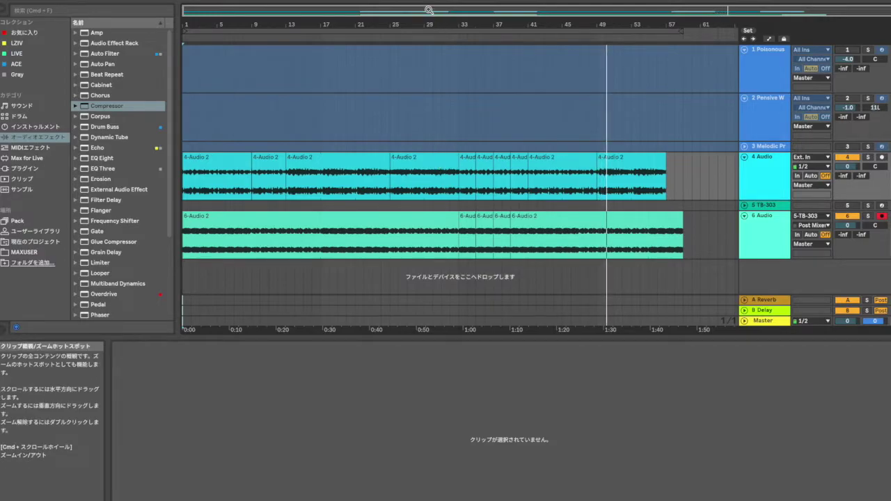
Shorten the arrangement loop to end at bar 49 and delete the audio beyond that point on tracks 4 and 6
left_click_drag(681, 31, 597, 31)
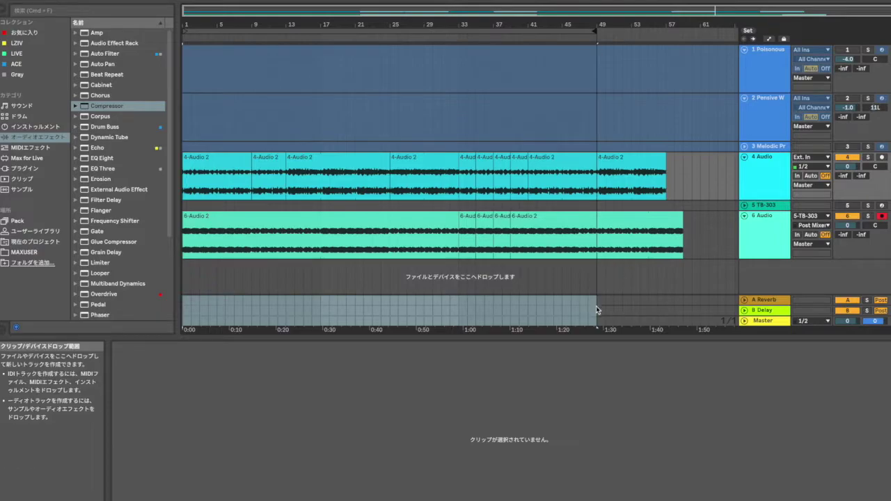
left_click(631, 218)
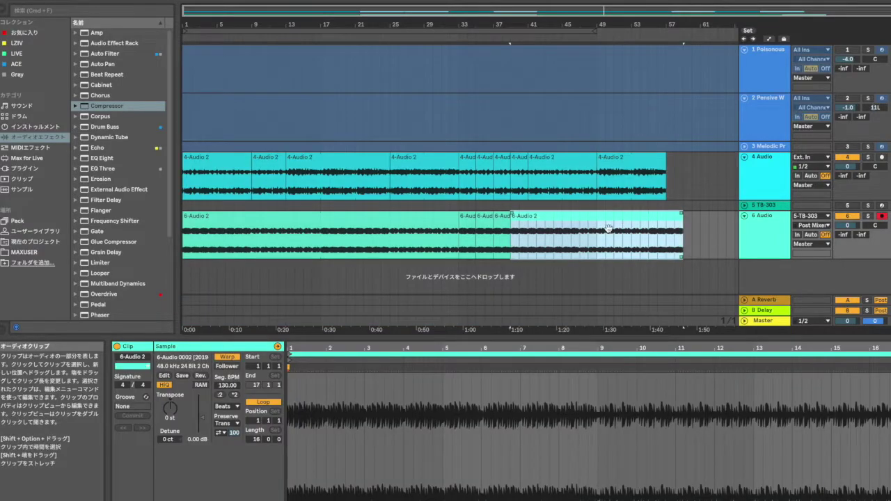
left_click(625, 161, "shift")
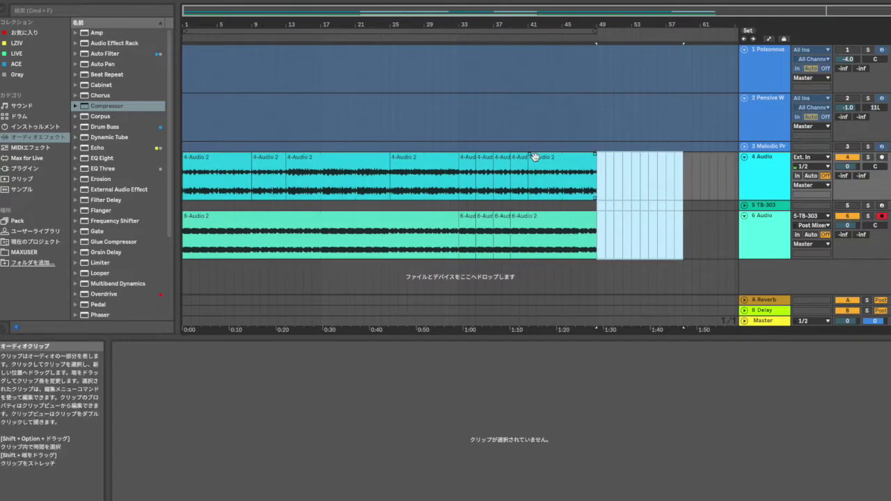
key("Delete")
Examine the individual clip segments on audio tracks 4 and 6, comparing their sample ranges and waveforms
left_click(376, 0)
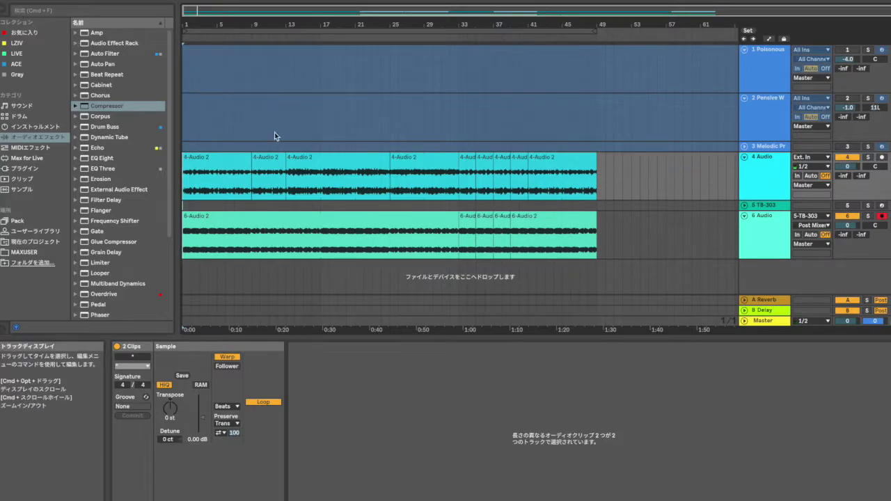
left_click(237, 157)
left_click(274, 159)
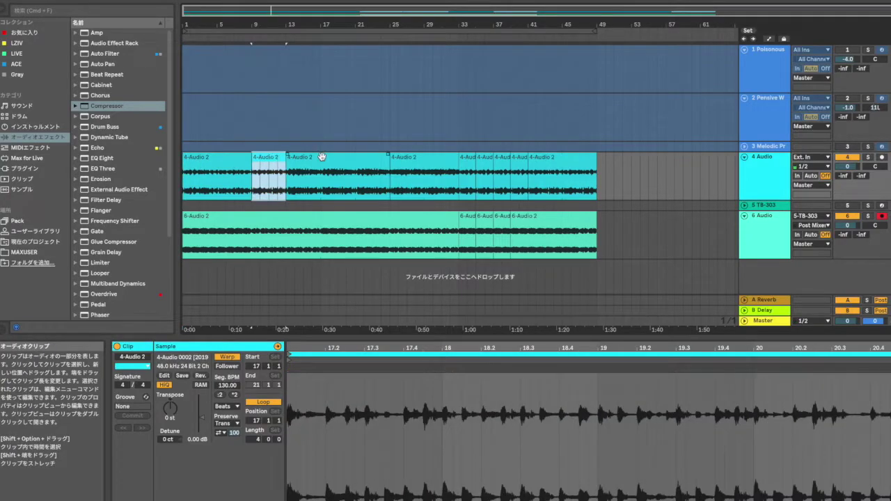
left_click(322, 156)
left_click(420, 157)
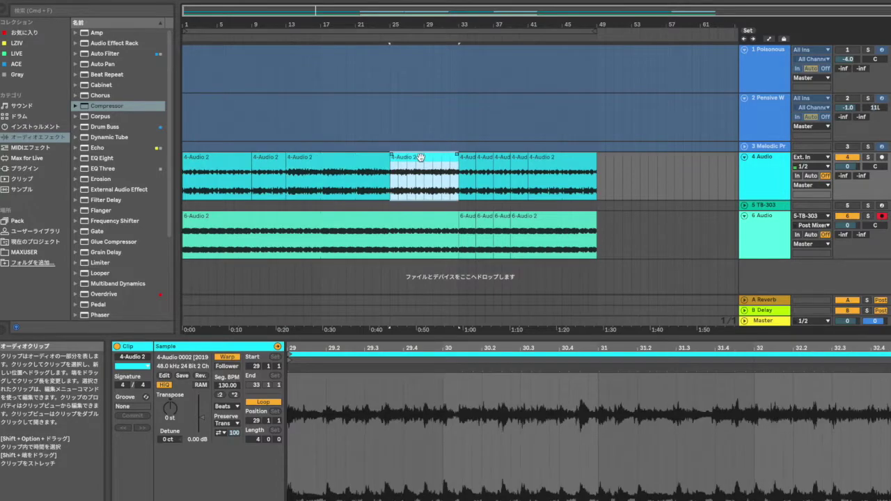
left_click(372, 222)
left_click(535, 227)
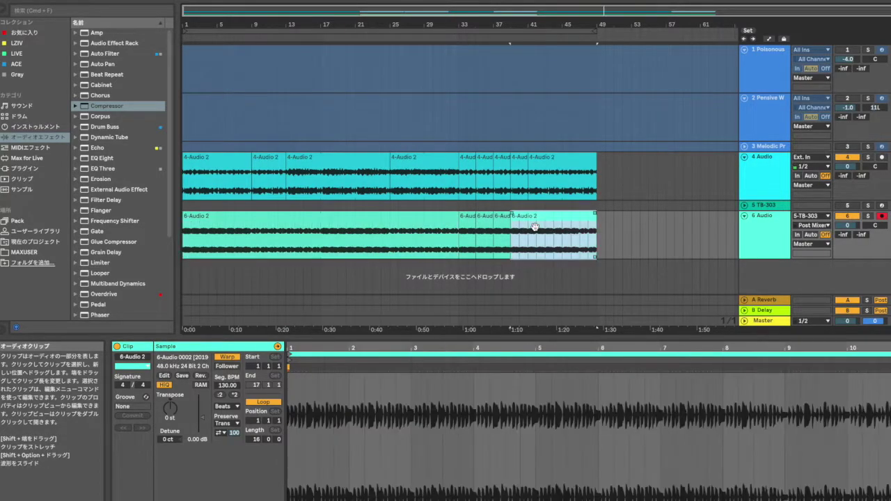
left_click(499, 224)
left_click(489, 223)
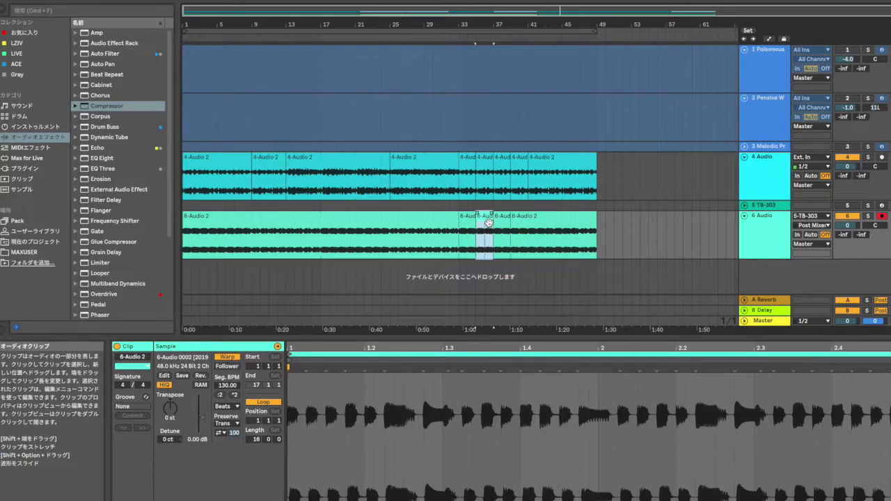
left_click(466, 160)
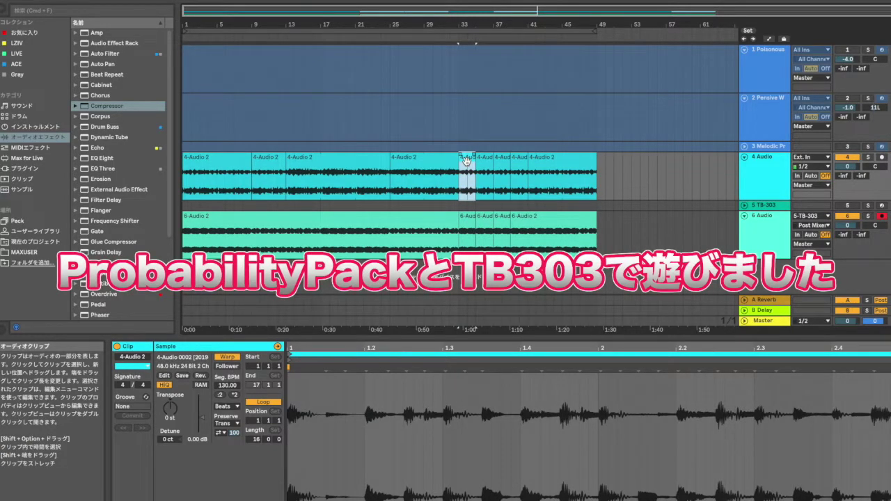